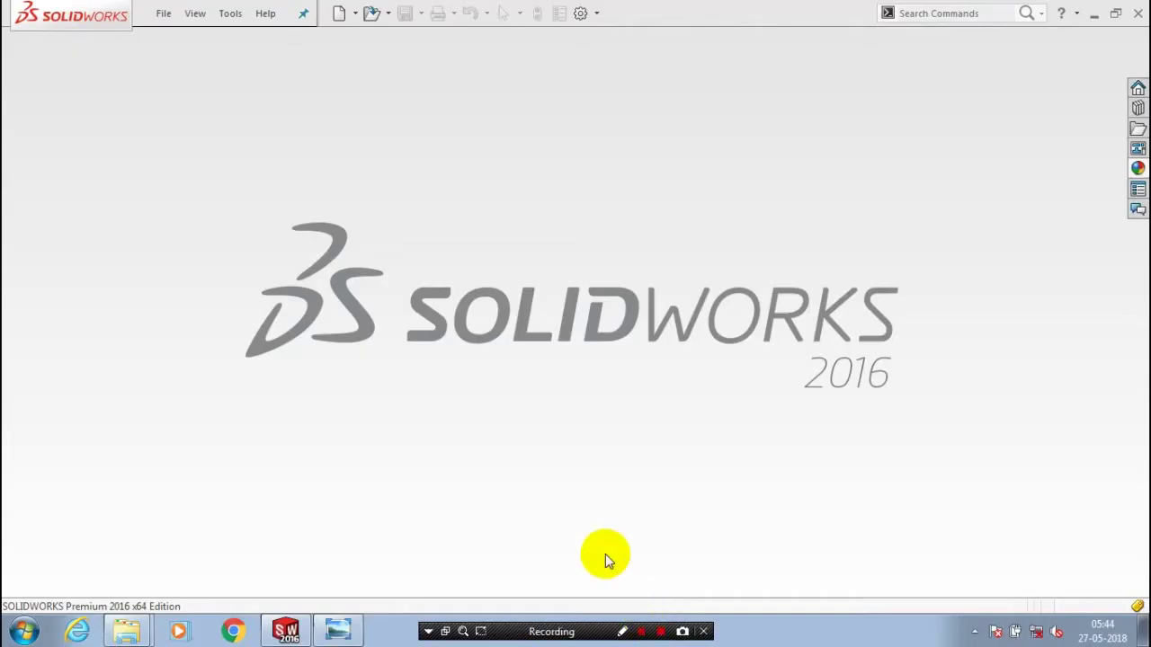
Start a new SOLIDWORKS document with Ctrl+N
key("ctrl+n")
Confirm the Part template to create the new part document
left_click(384, 411)
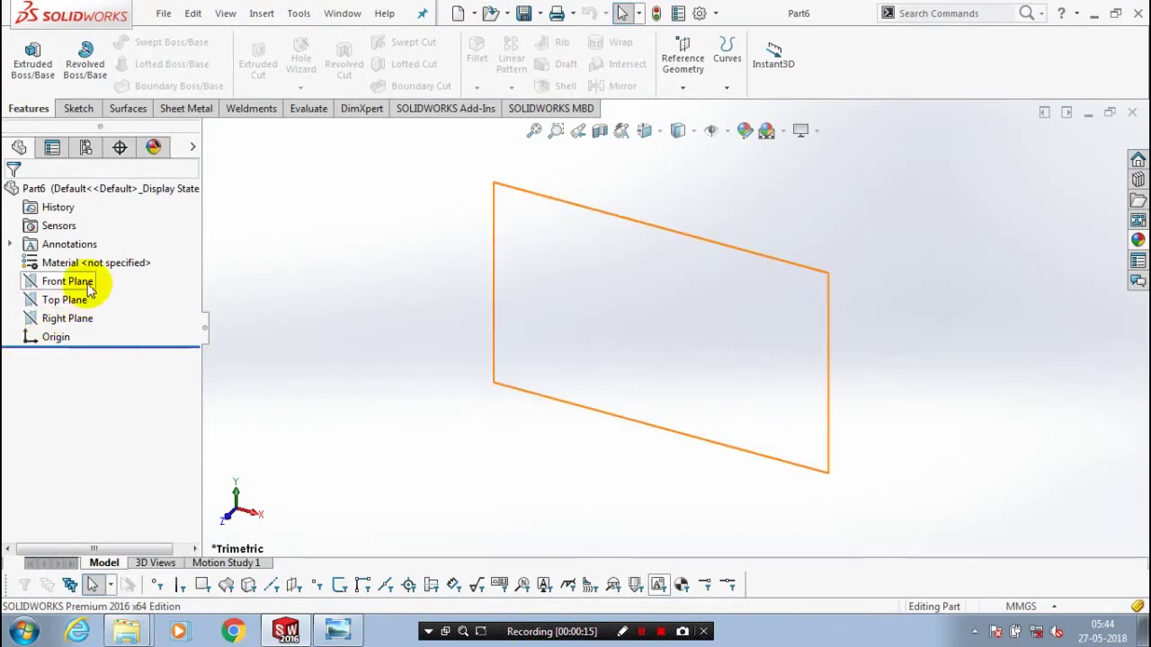
Select the Front Plane and turn the view normal to it
left_click(83, 284)
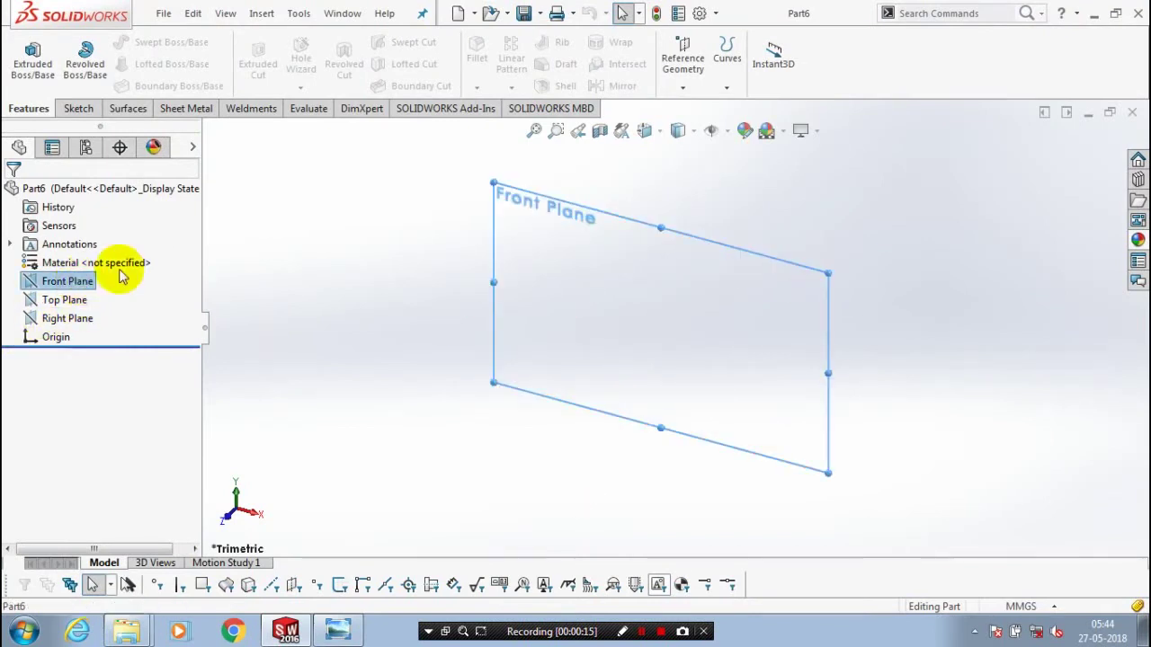
right_click(117, 270)
left_click(148, 268)
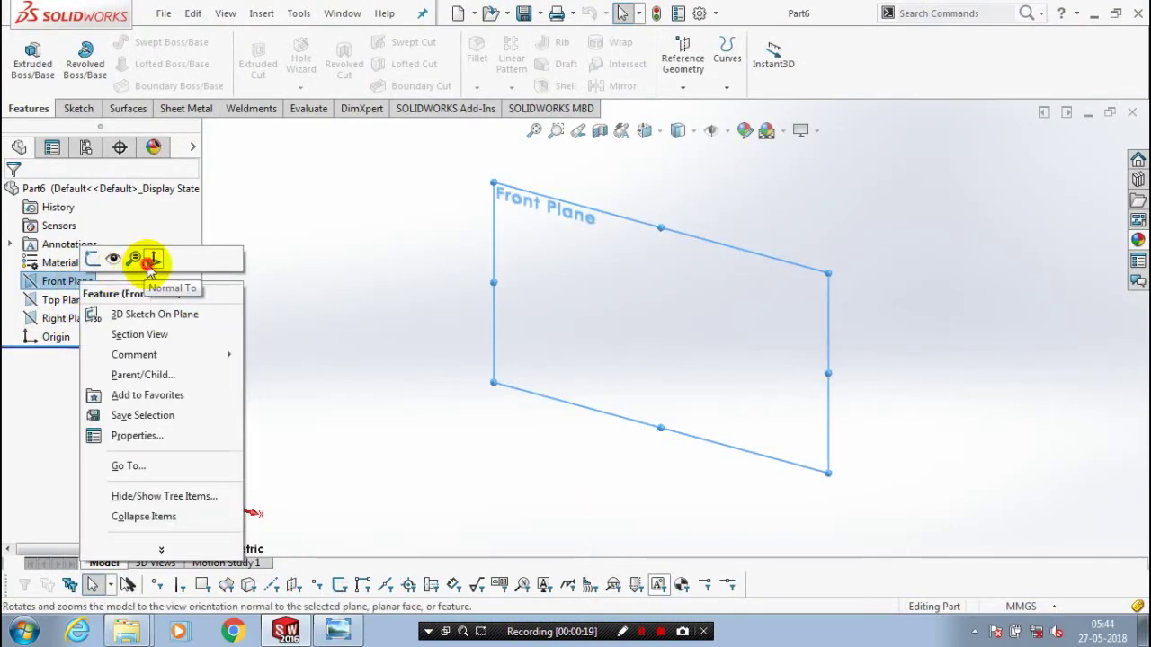
Sketch a vertical centerline through the origin on the Front Plane
left_click(83, 114)
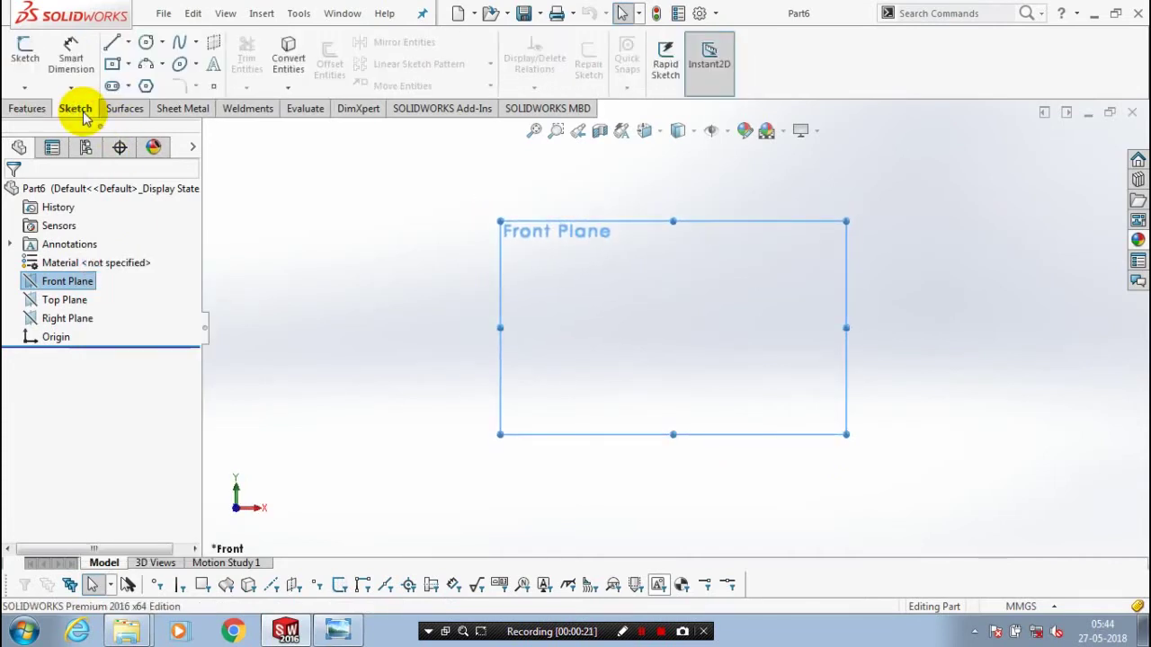
left_click(128, 42)
left_click(154, 84)
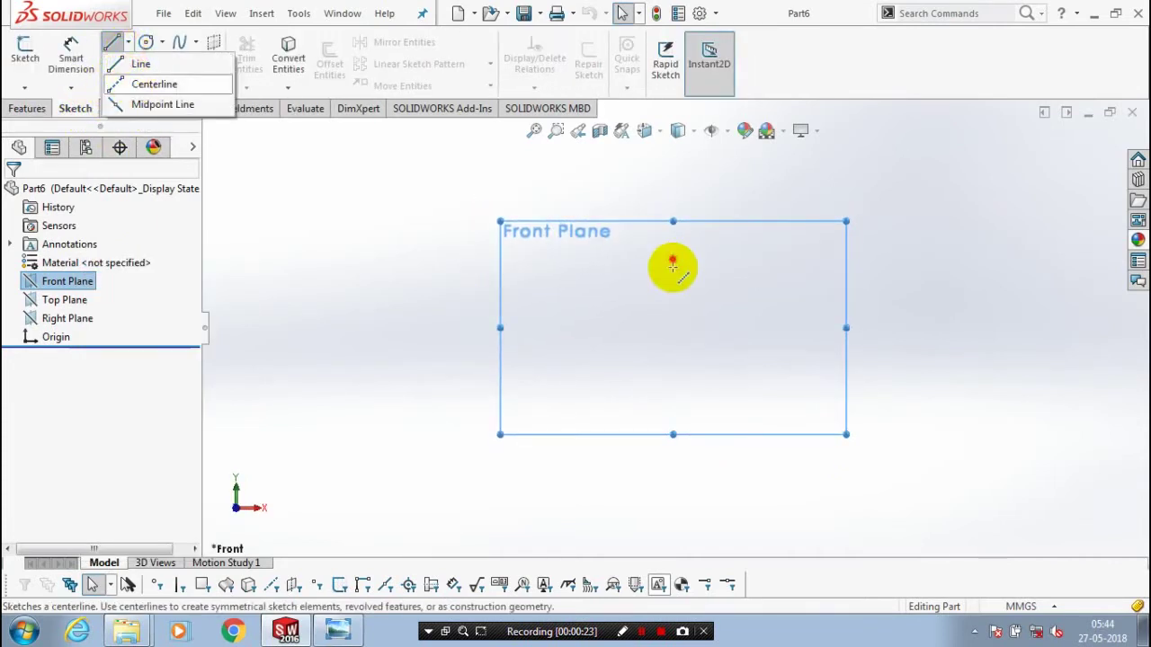
left_click(673, 184)
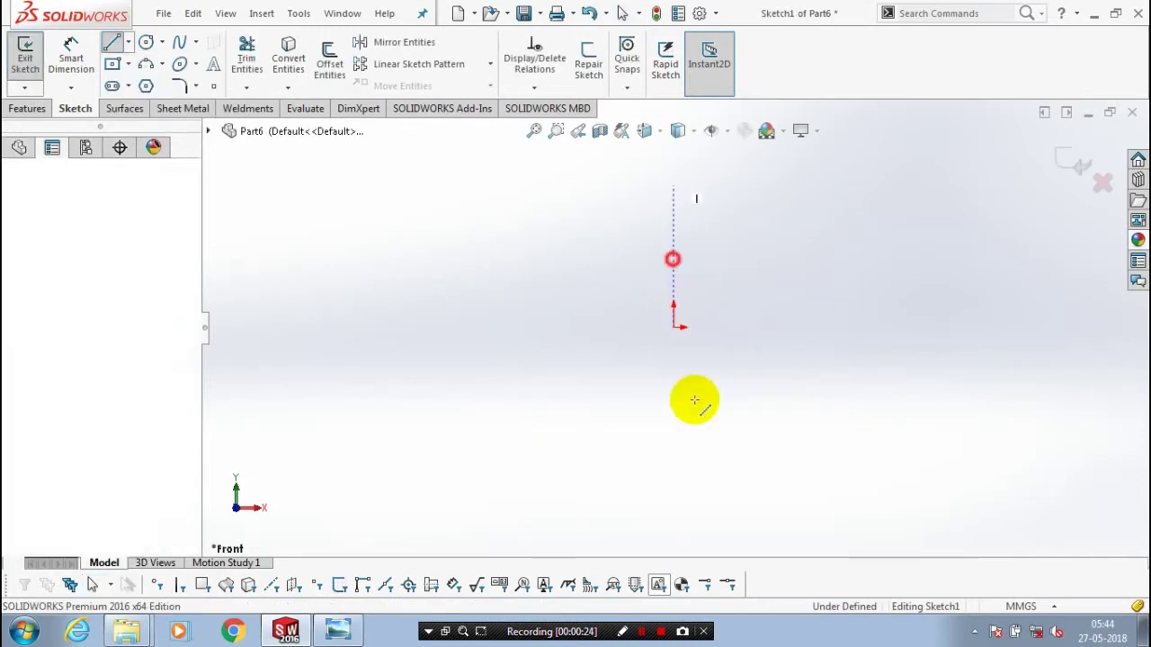
left_click(672, 510)
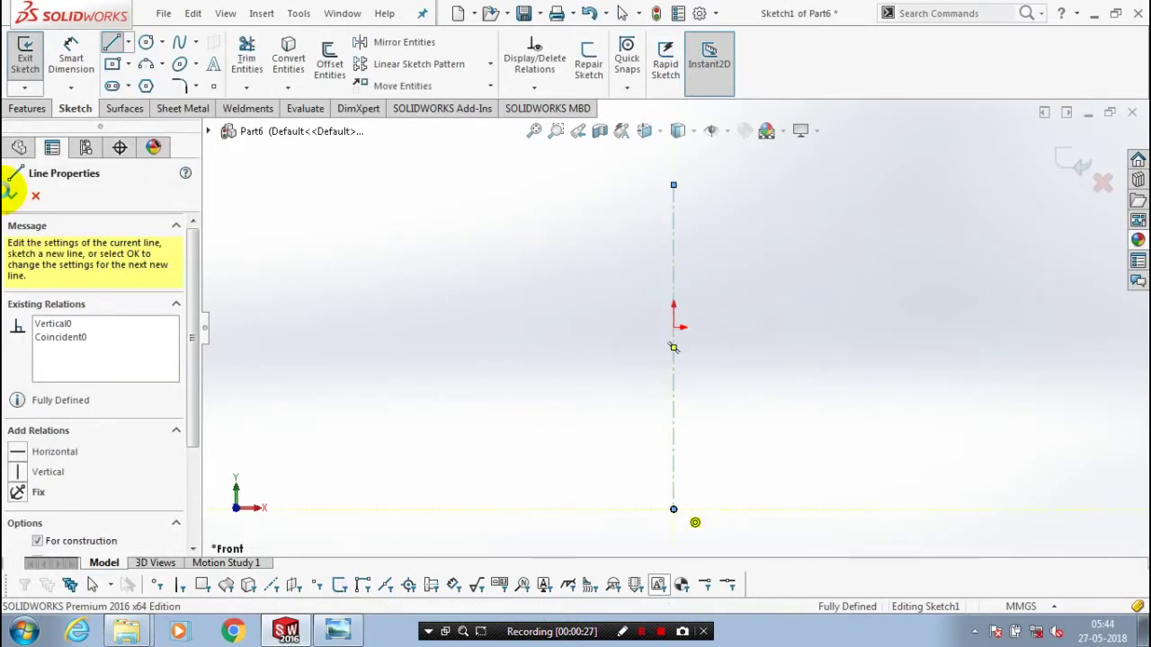
left_click(11, 193)
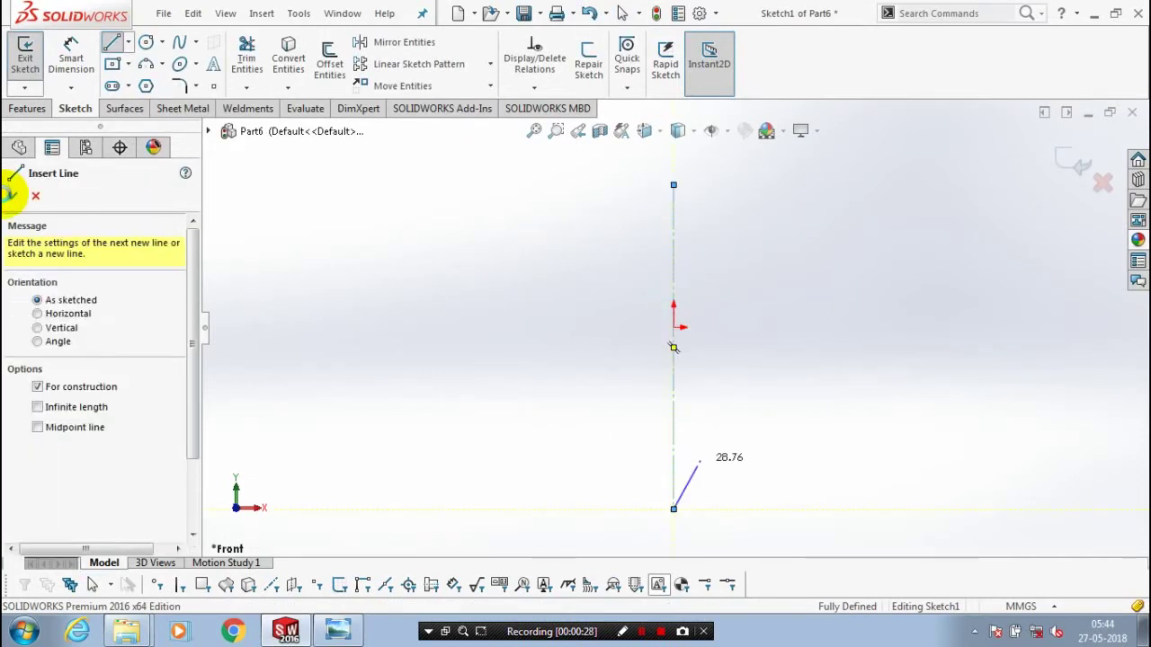
left_click(11, 192)
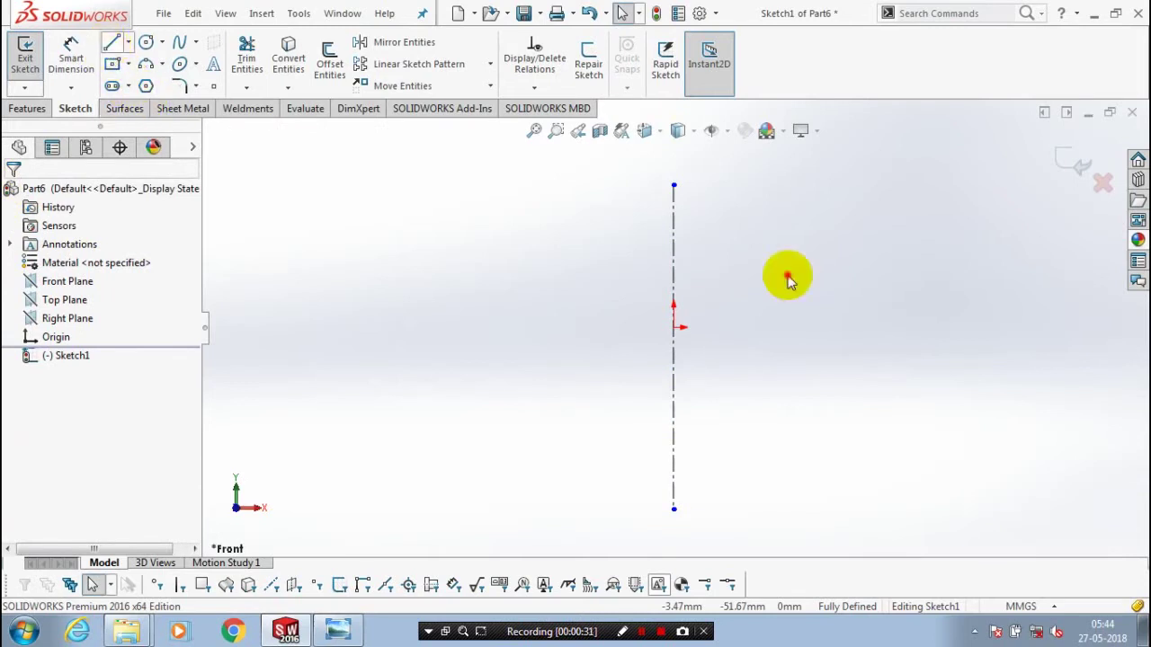
Draw a closed stepped L-shaped outline of lines to the right of the centerline
key("l")
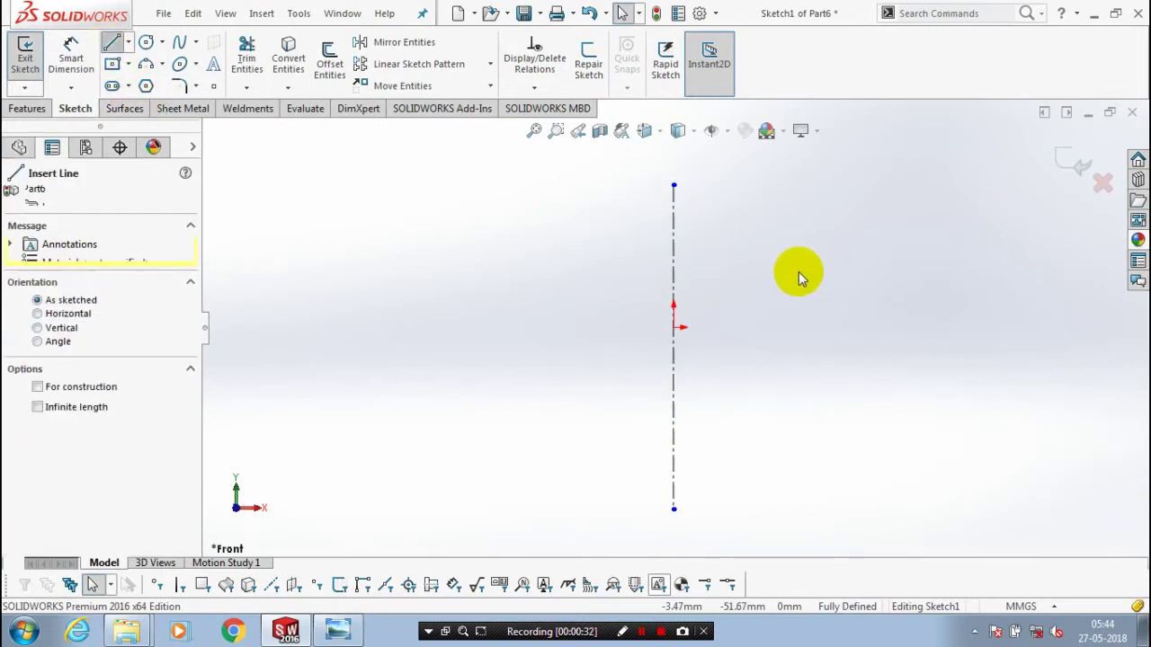
left_click(868, 280)
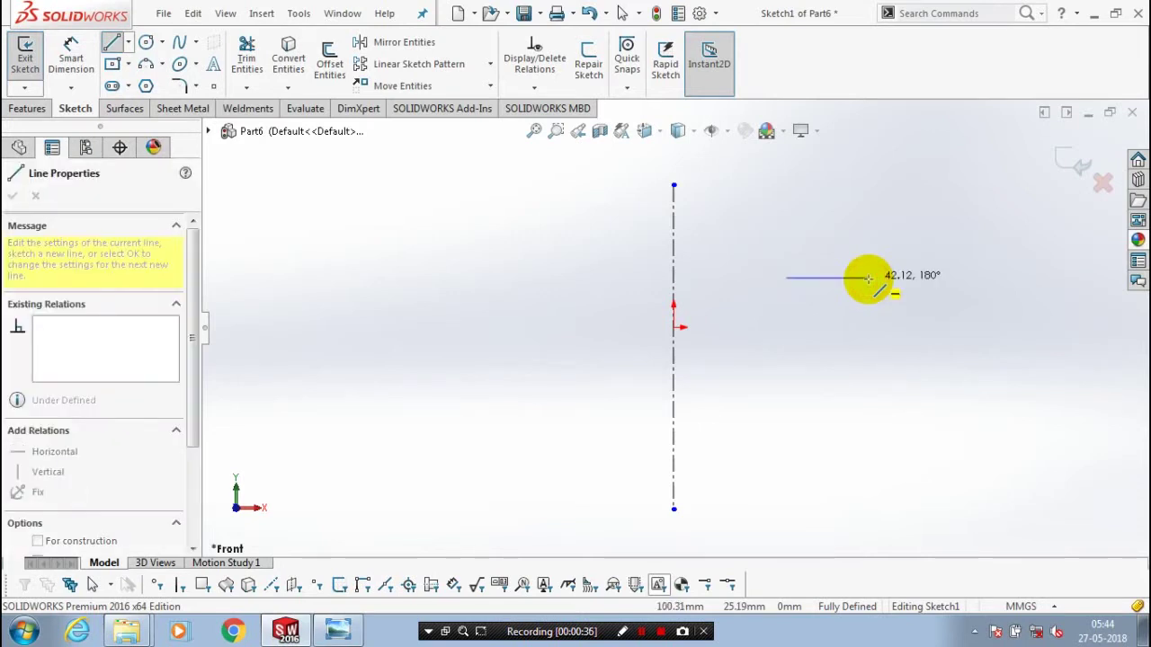
left_click(880, 277)
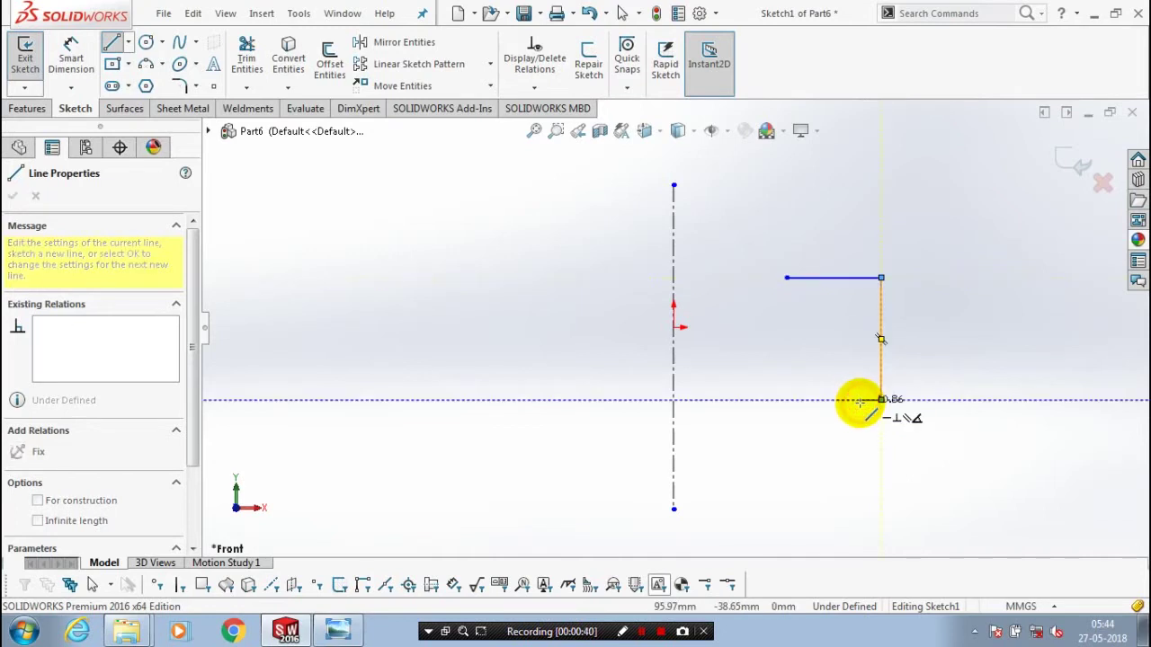
left_click(861, 401)
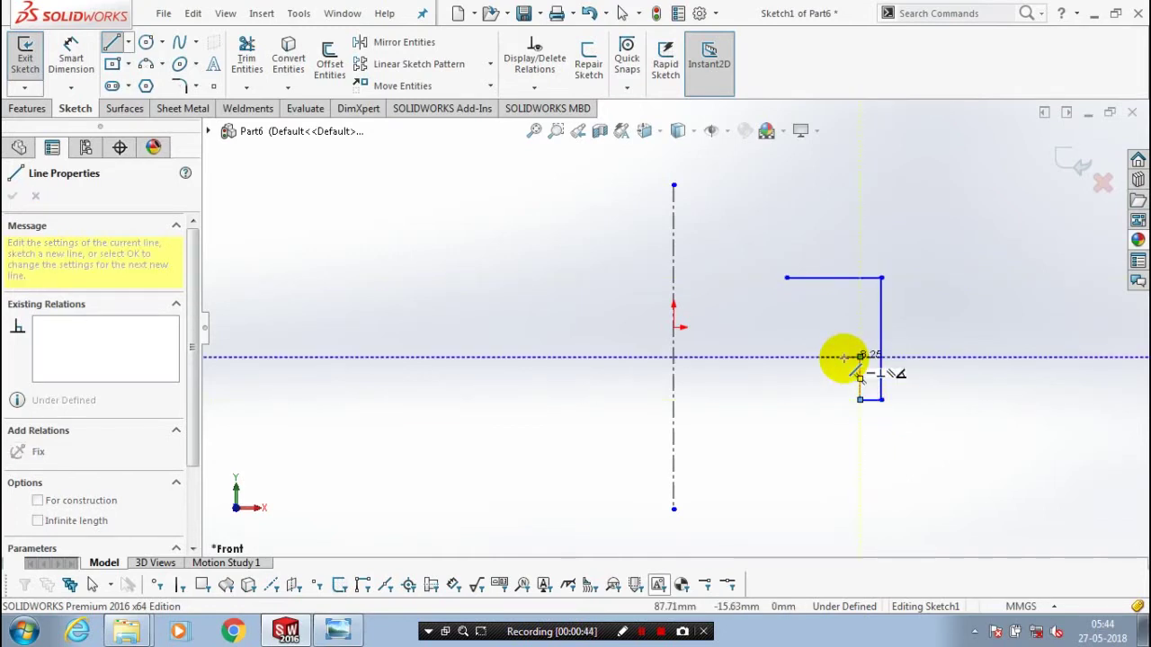
left_click(856, 356)
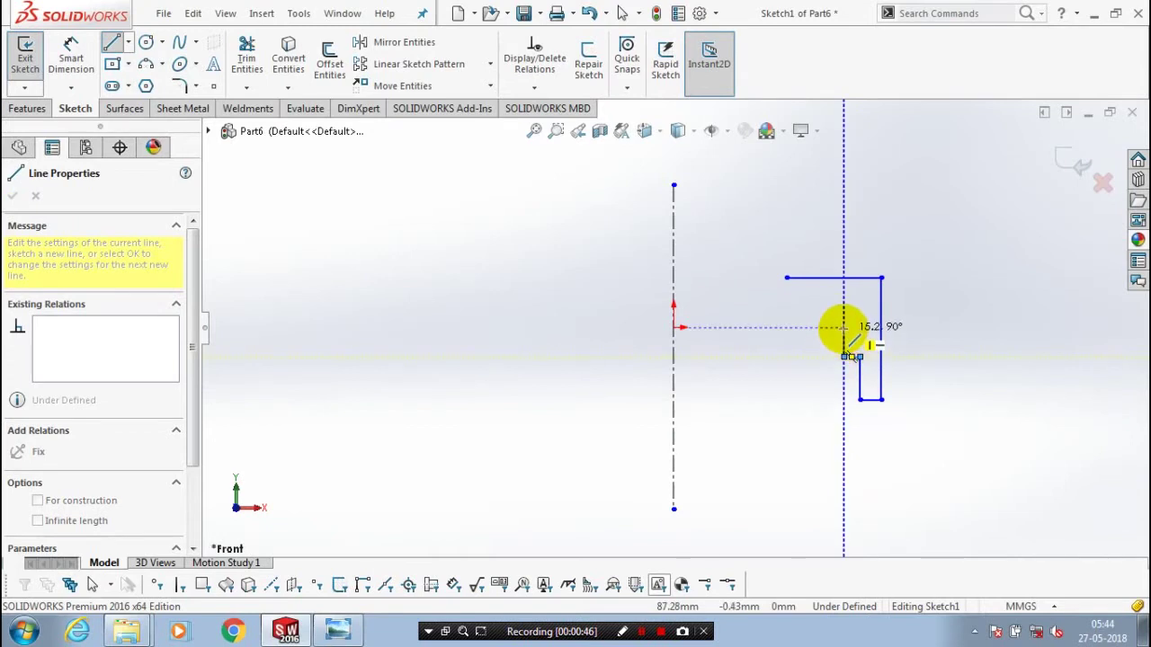
left_click(843, 356)
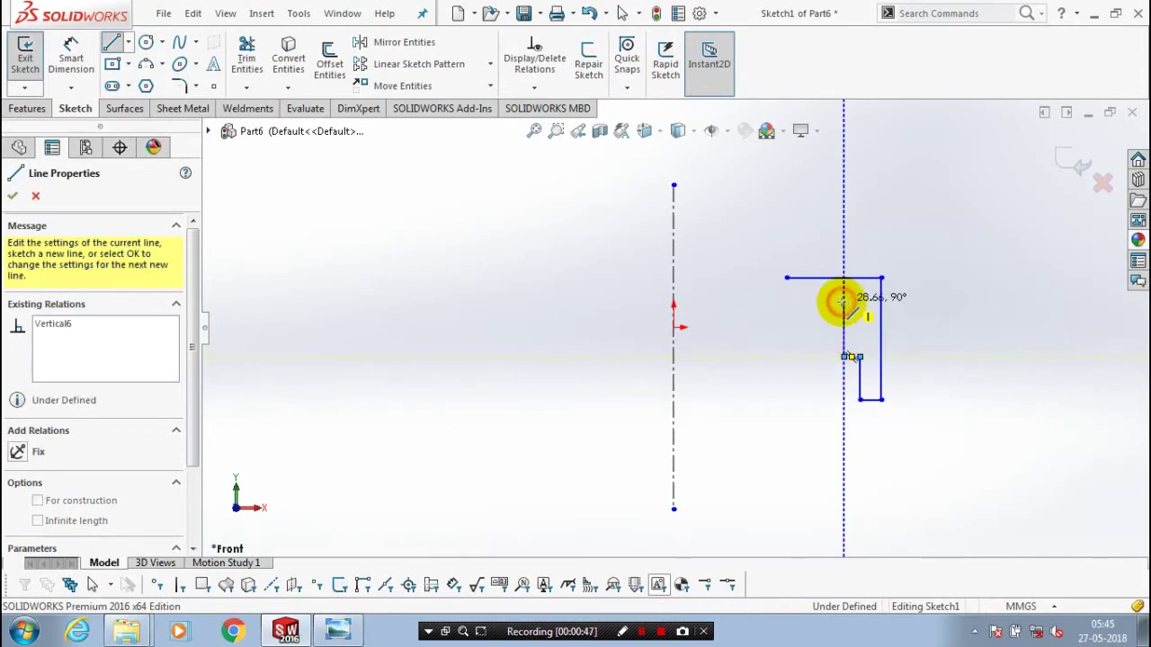
left_click(787, 301)
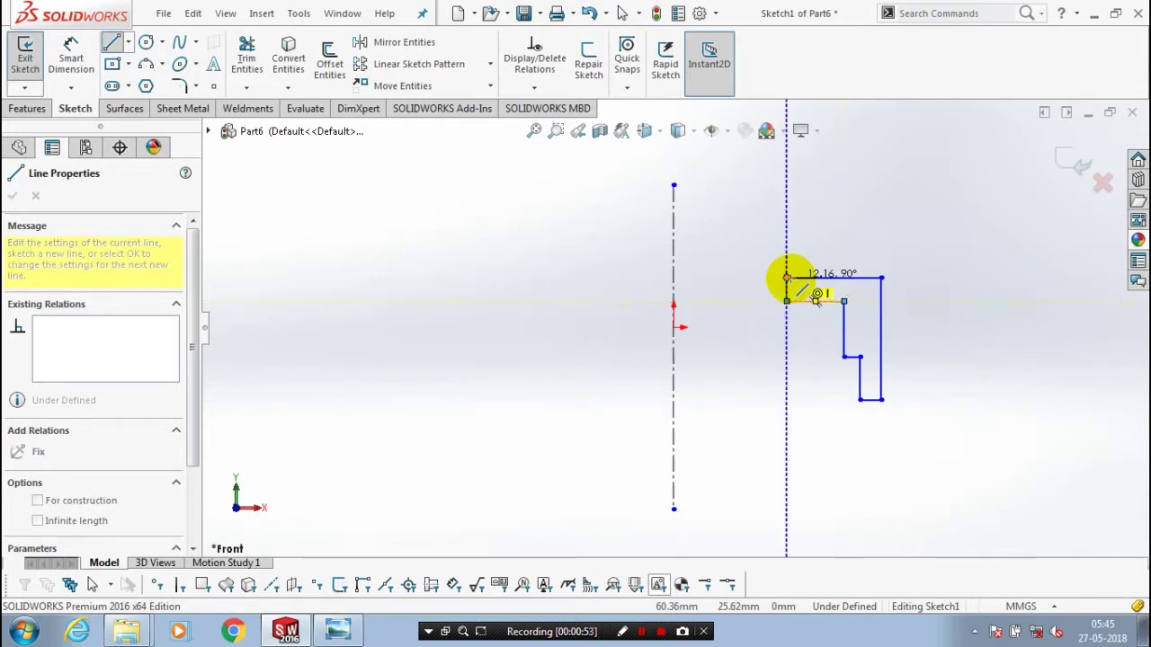
left_click(787, 279)
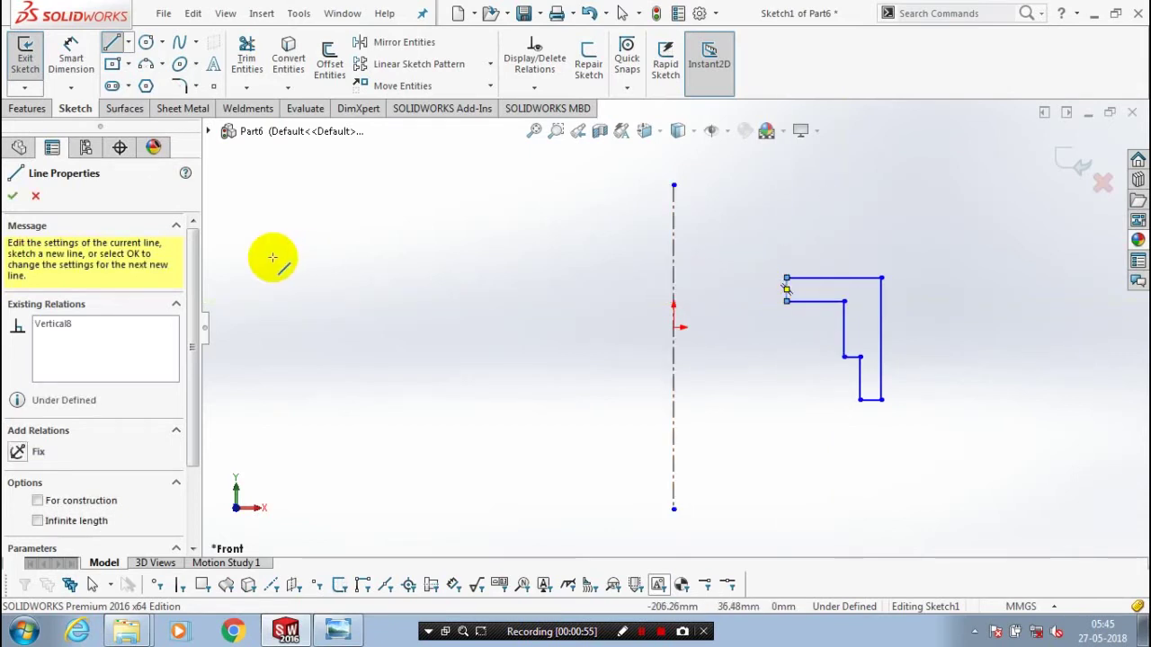
left_click(13, 196)
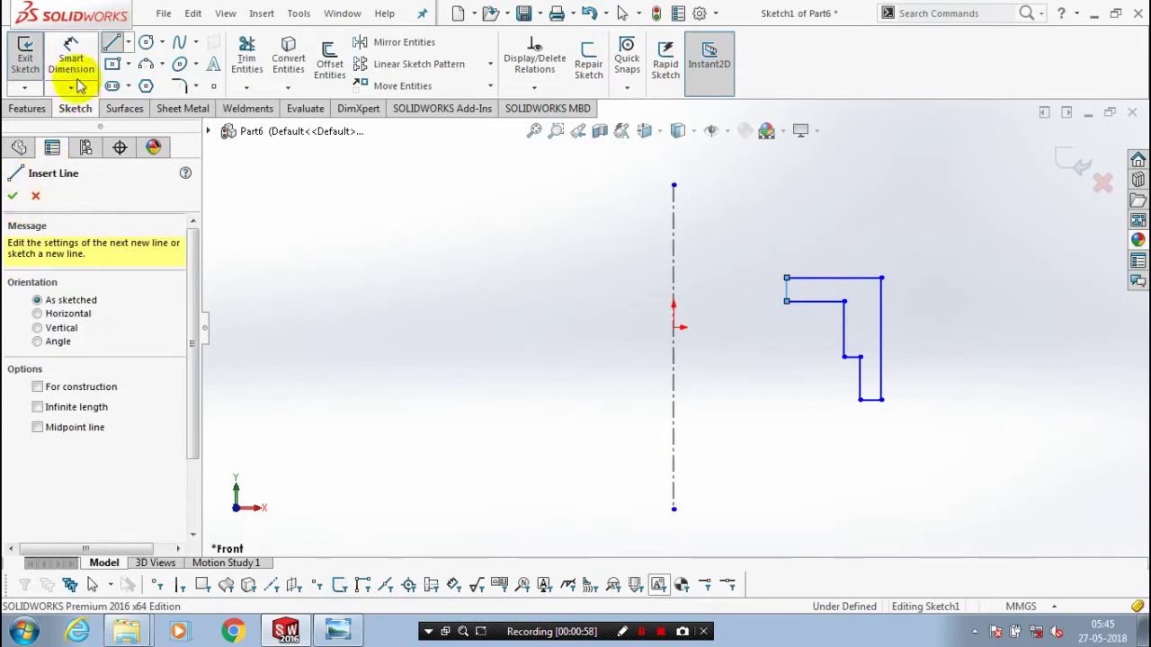
left_click(436, 281)
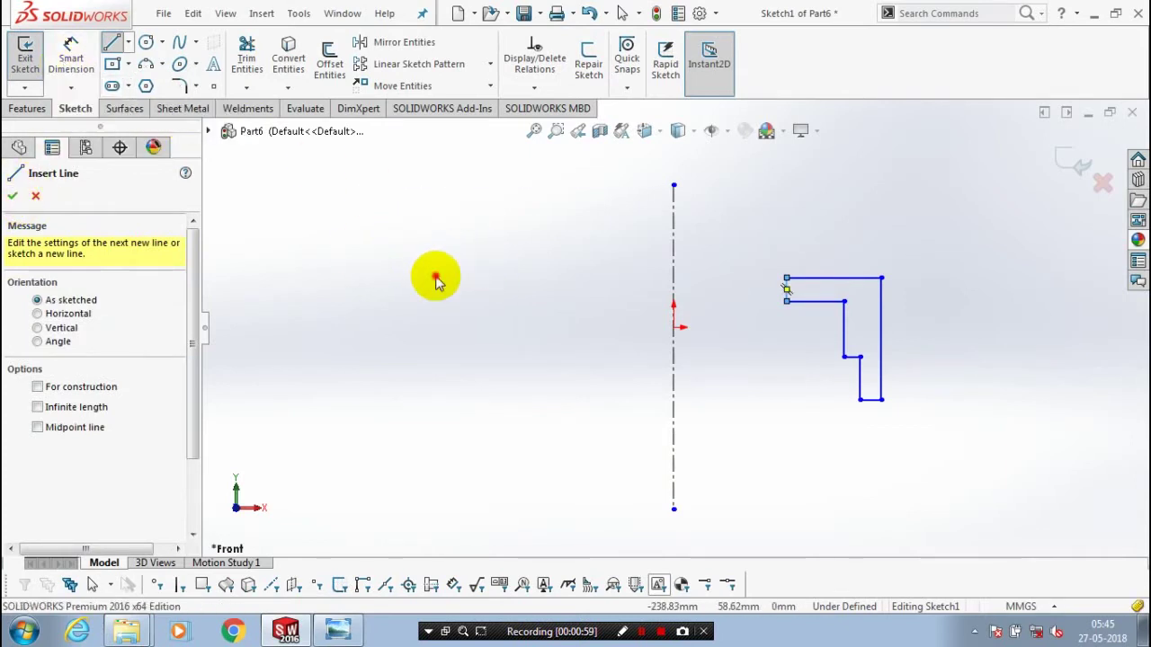
Dimension the profile's outer right edge to a 25 mm height
key("Escape")
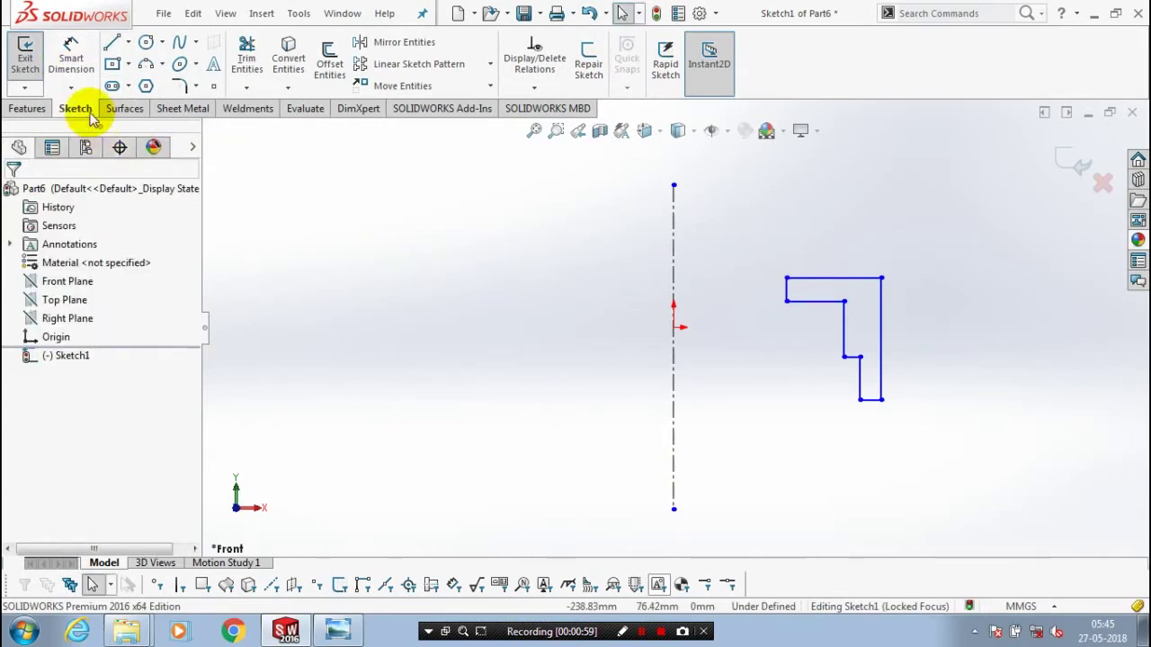
left_click(70, 61)
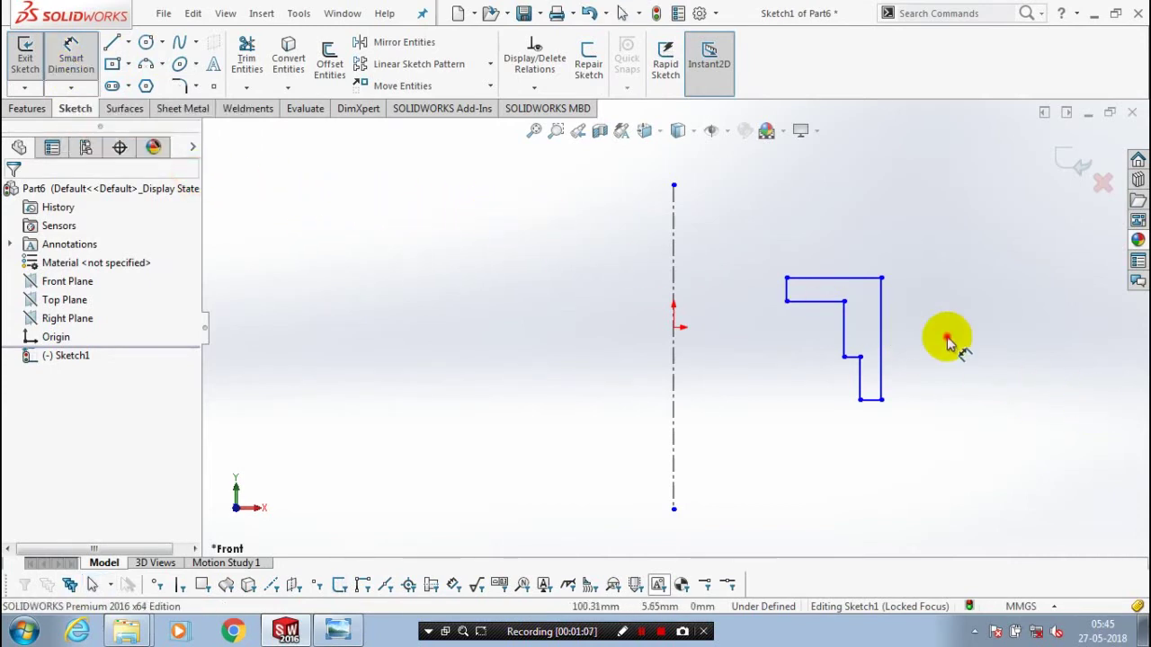
left_click(882, 342)
left_click(946, 342)
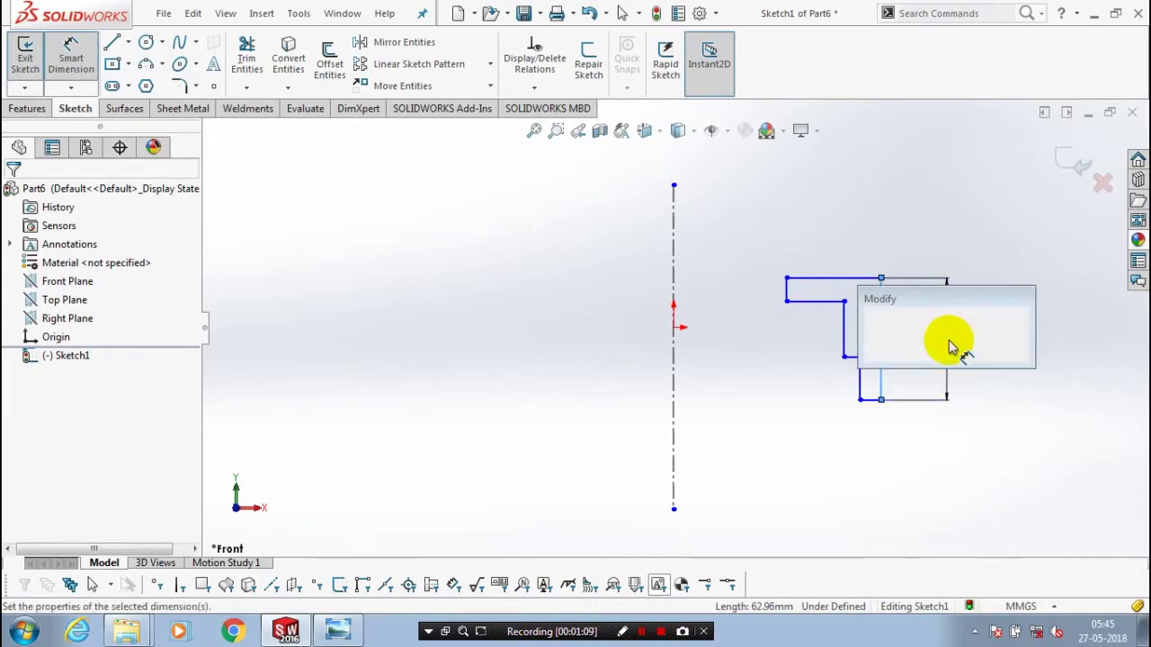
type("25")
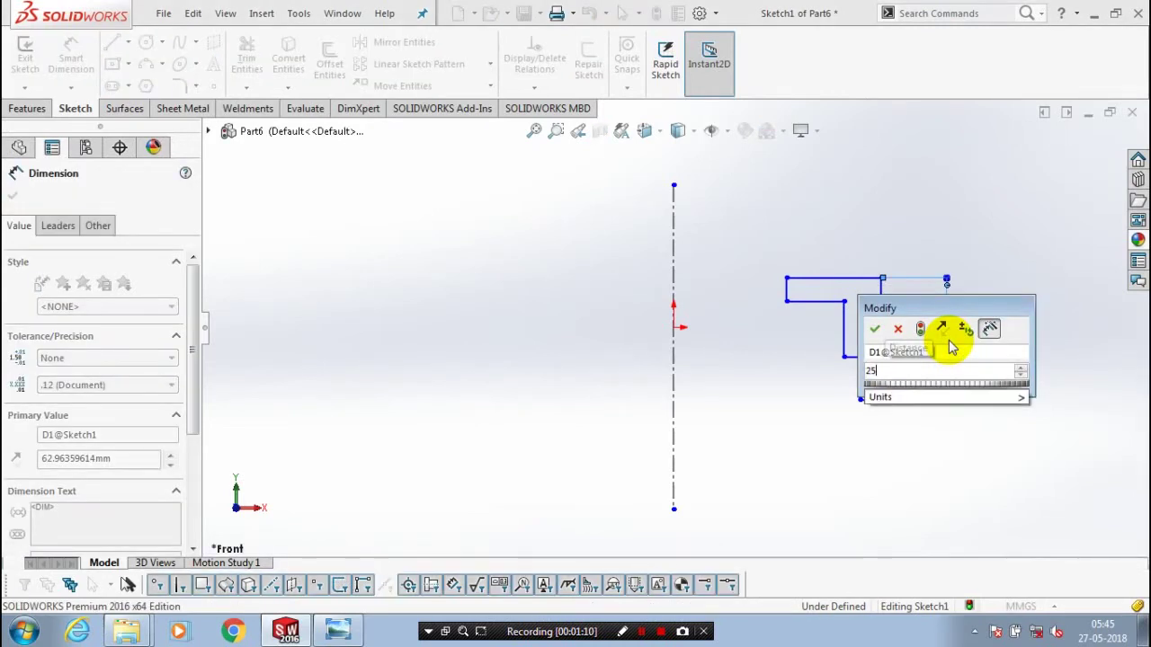
key("Return")
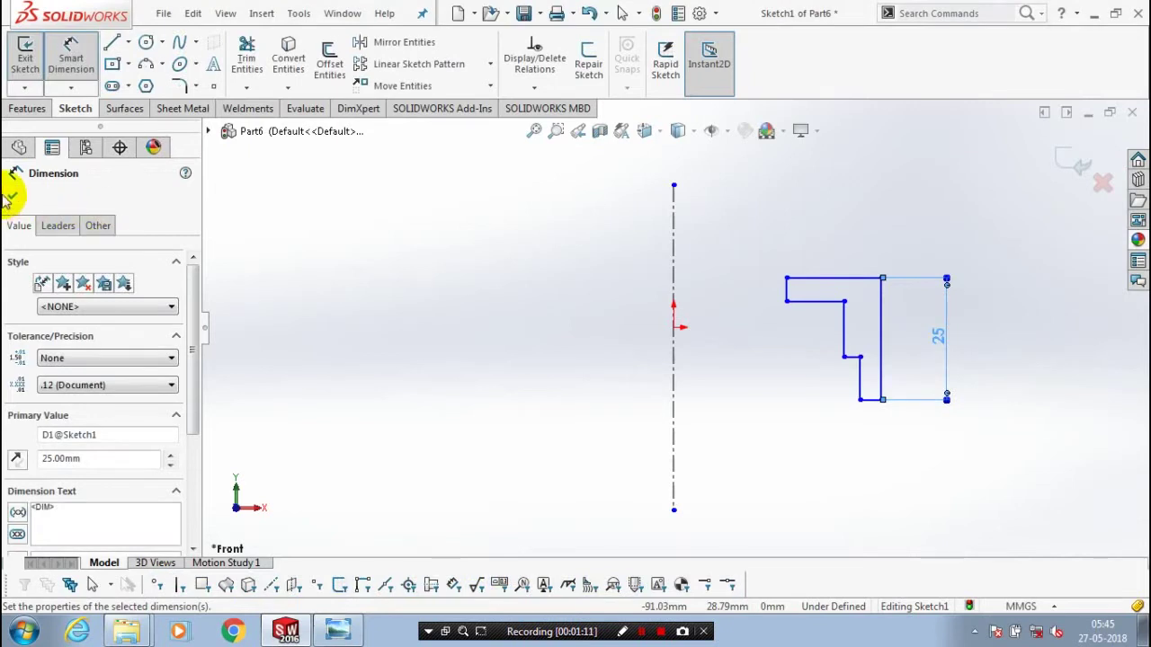
left_click(12, 195)
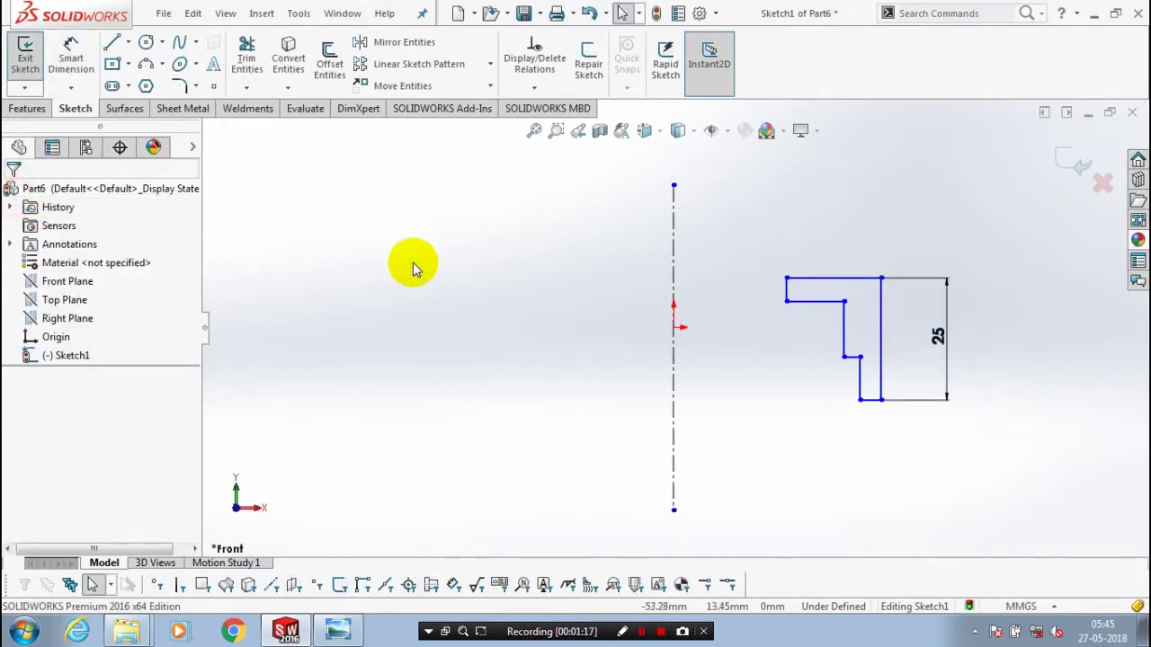
left_click(65, 57)
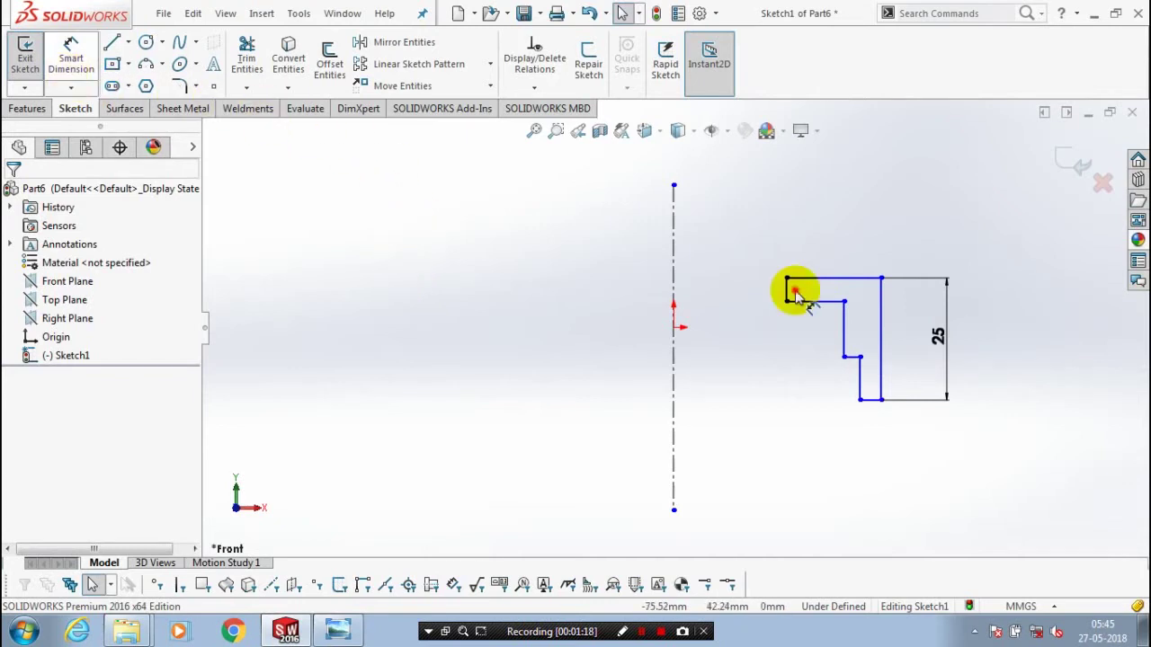
scroll(794, 295, "down", 3)
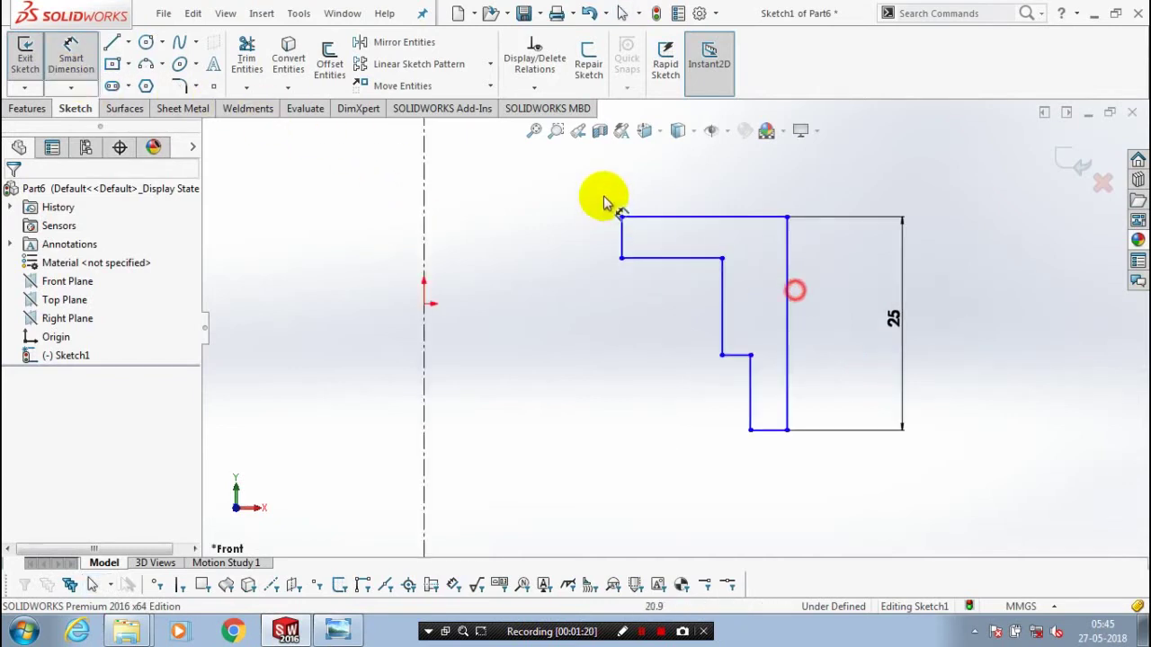
Add the 6 mm flange thickness and 9 mm step height dimensions
left_click(661, 219)
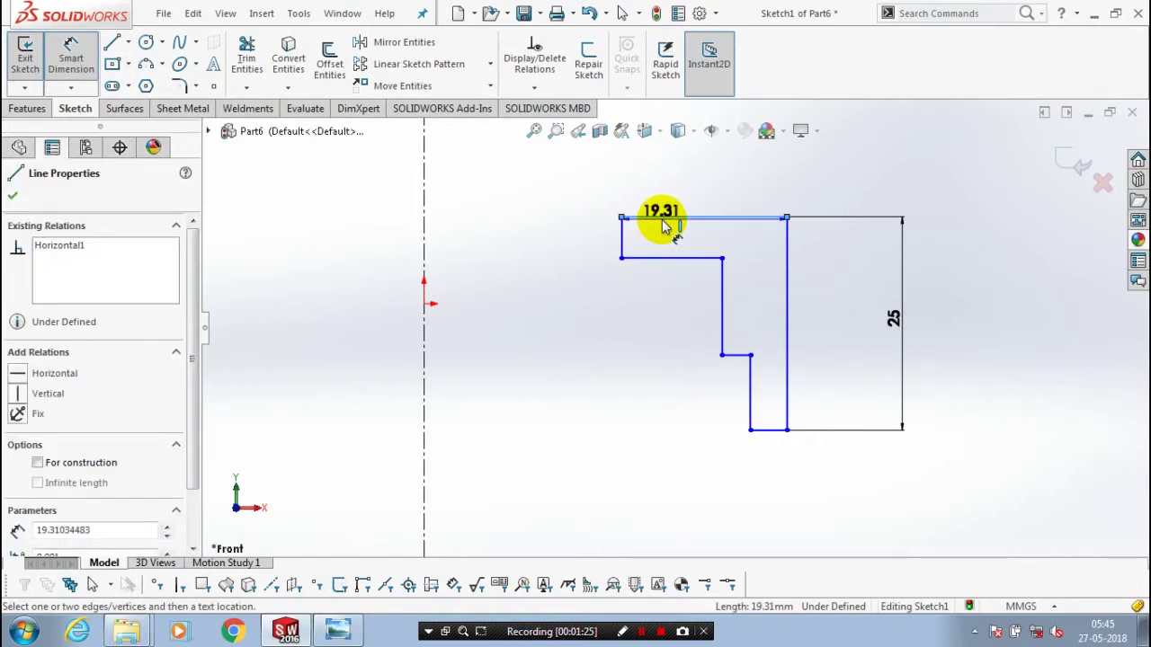
left_click(672, 258)
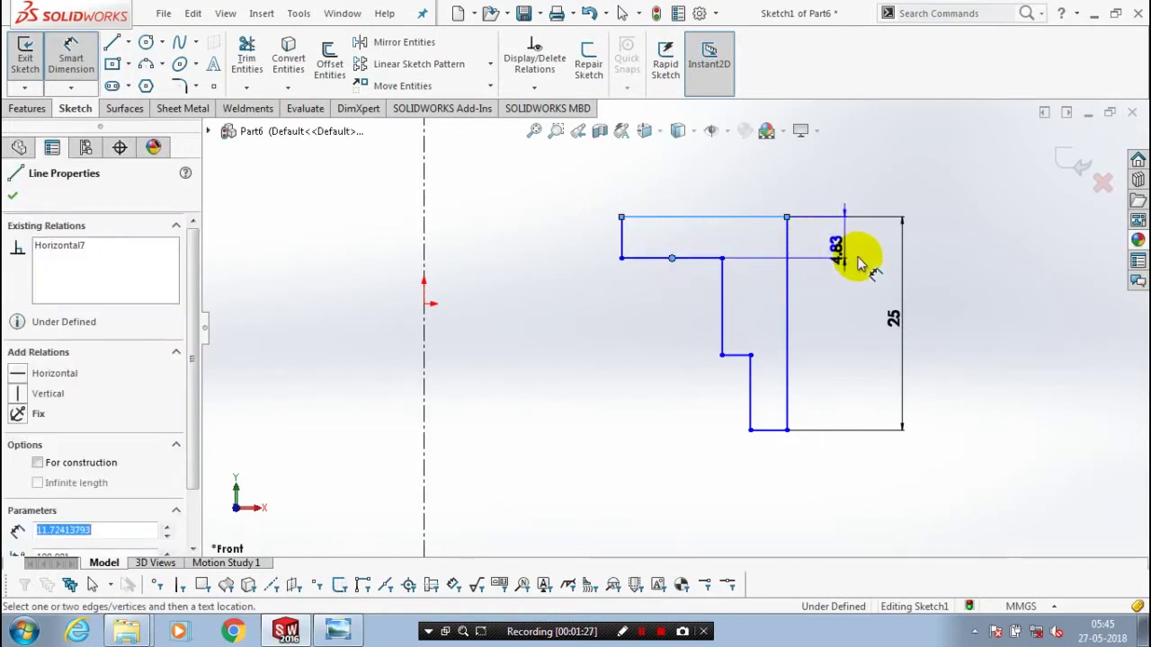
left_click(859, 264)
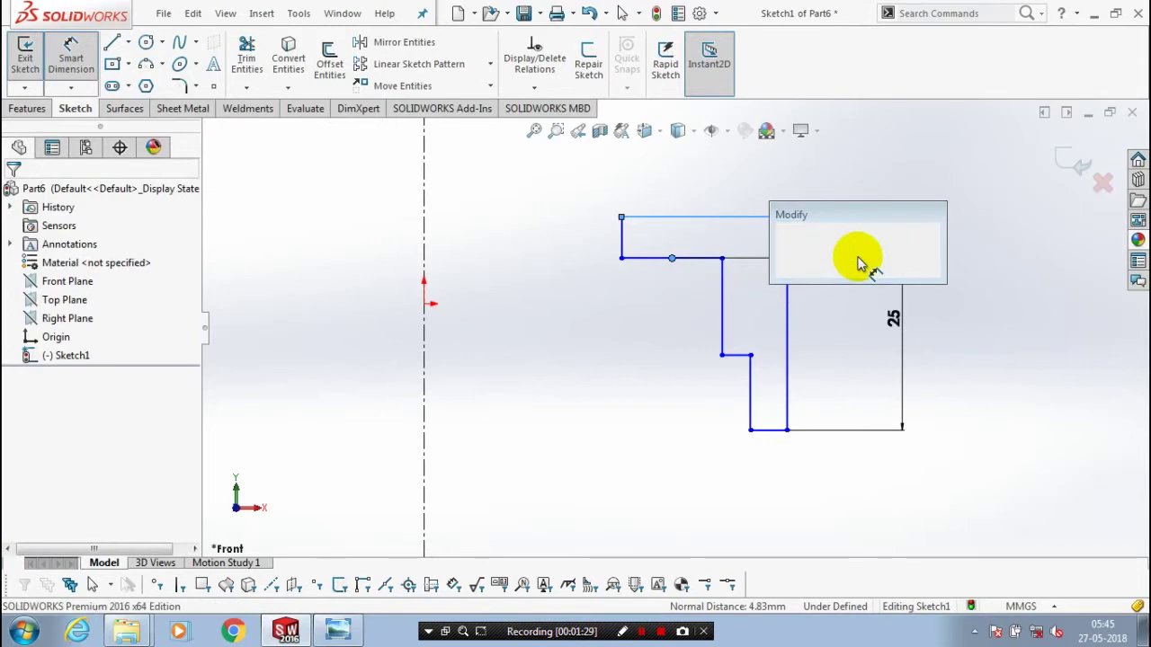
type("6")
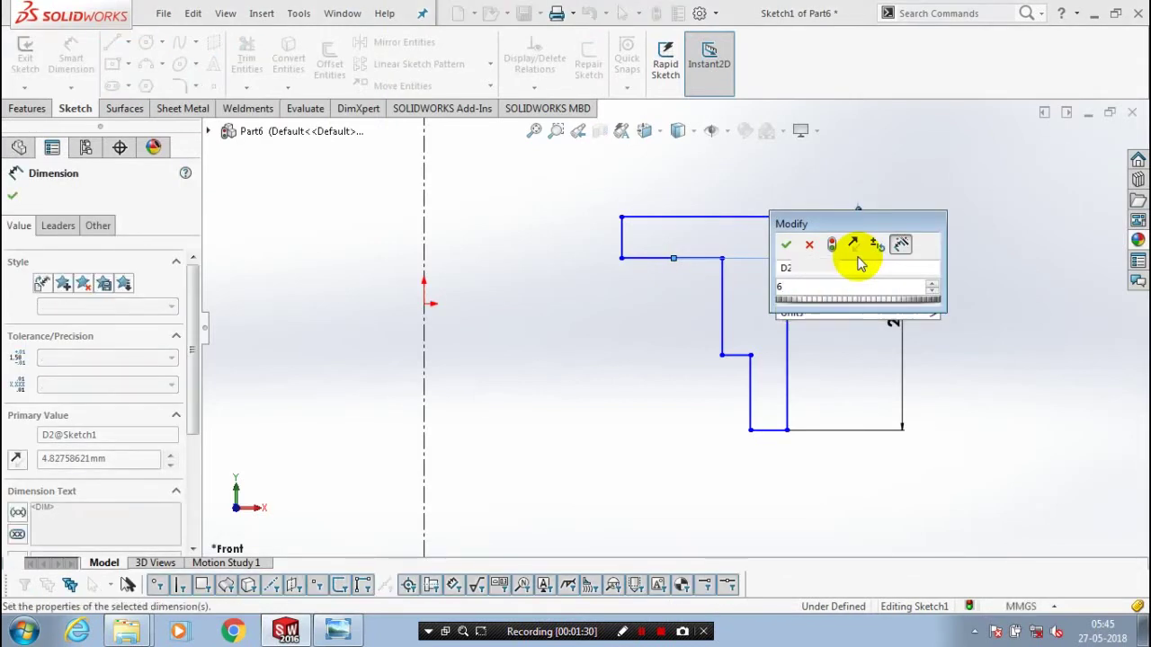
key("Return")
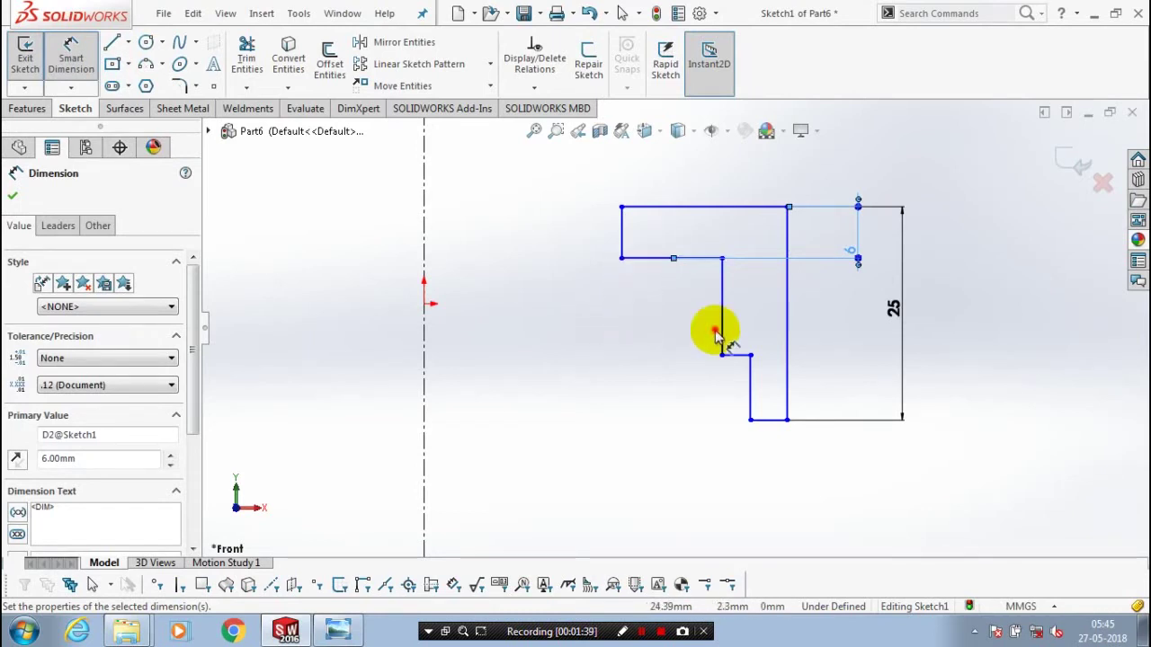
left_click(733, 355)
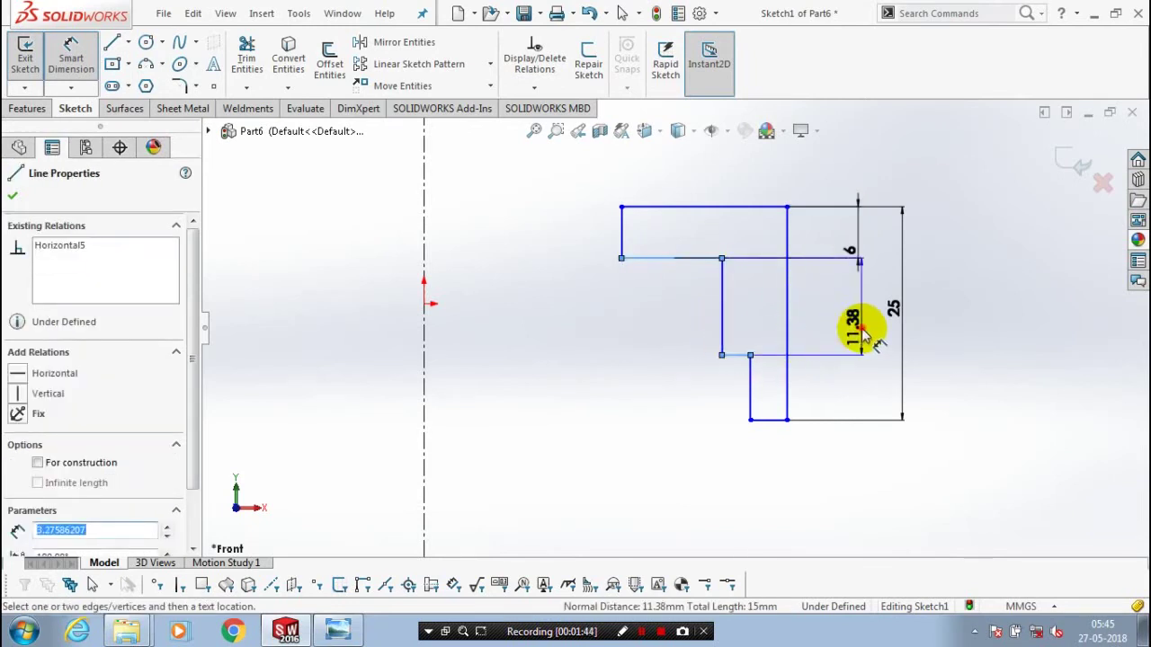
left_click(859, 328)
type("25")
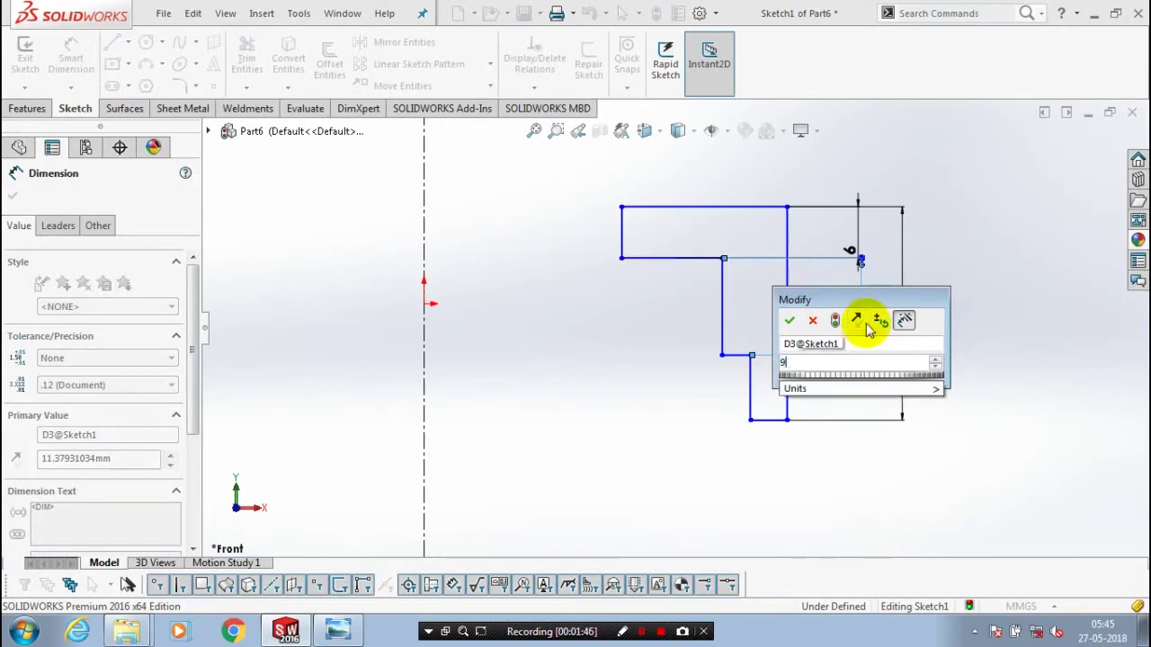
key("Return")
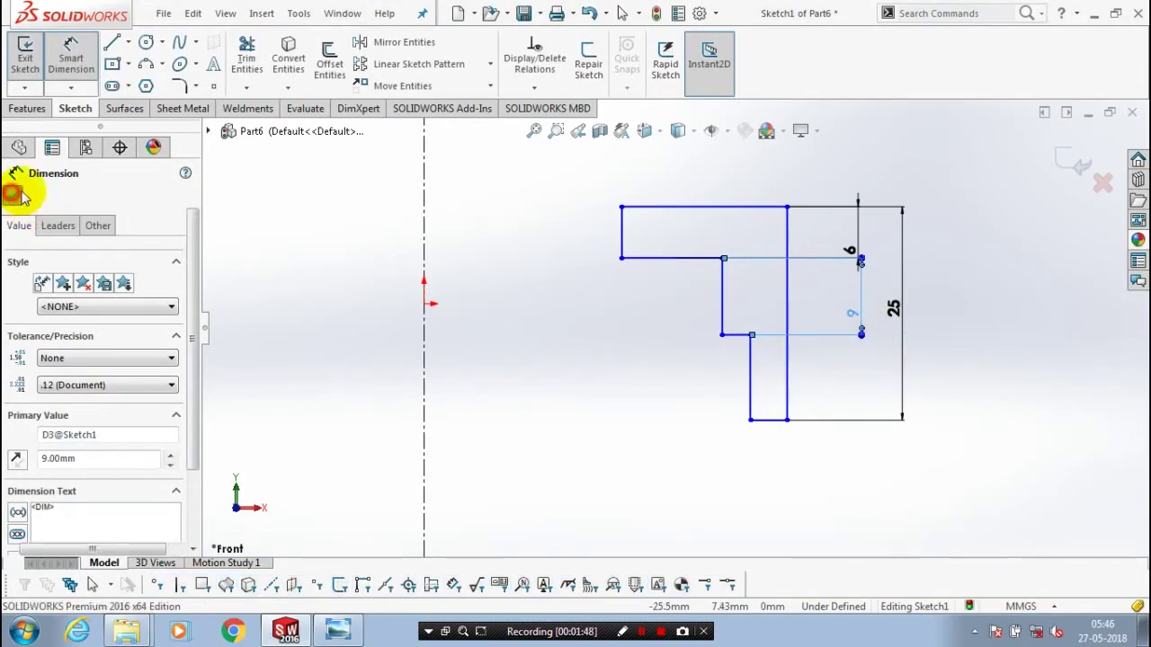
left_click(13, 195)
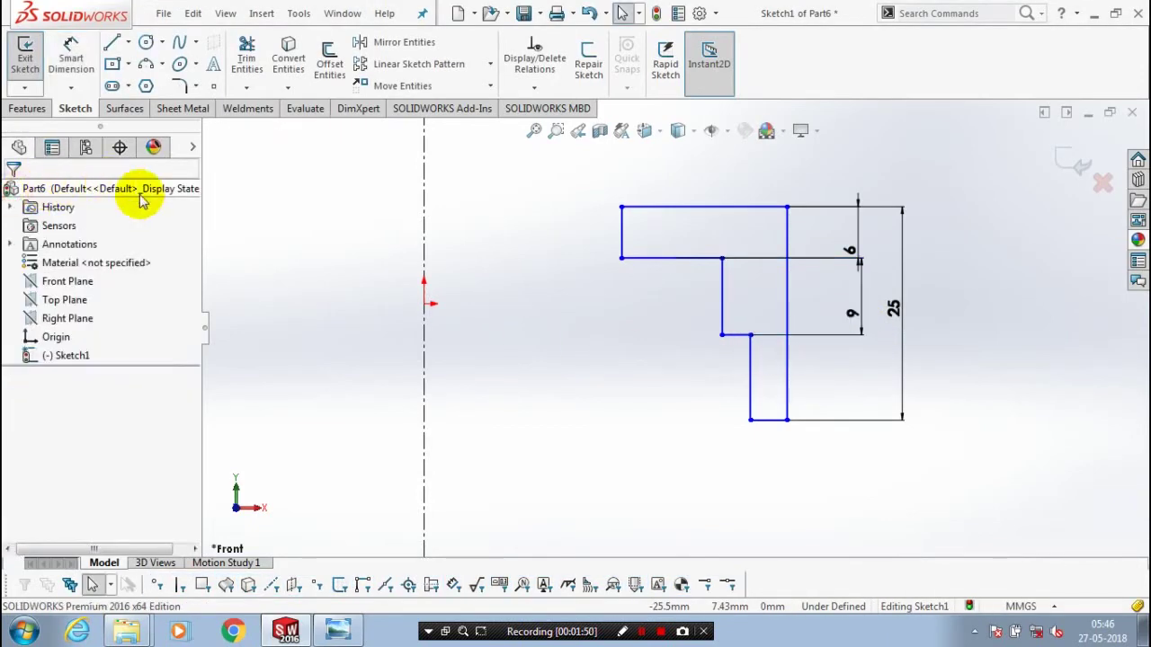
Dimension the inner left edge 26.5 mm from the centerline
left_click(78, 69)
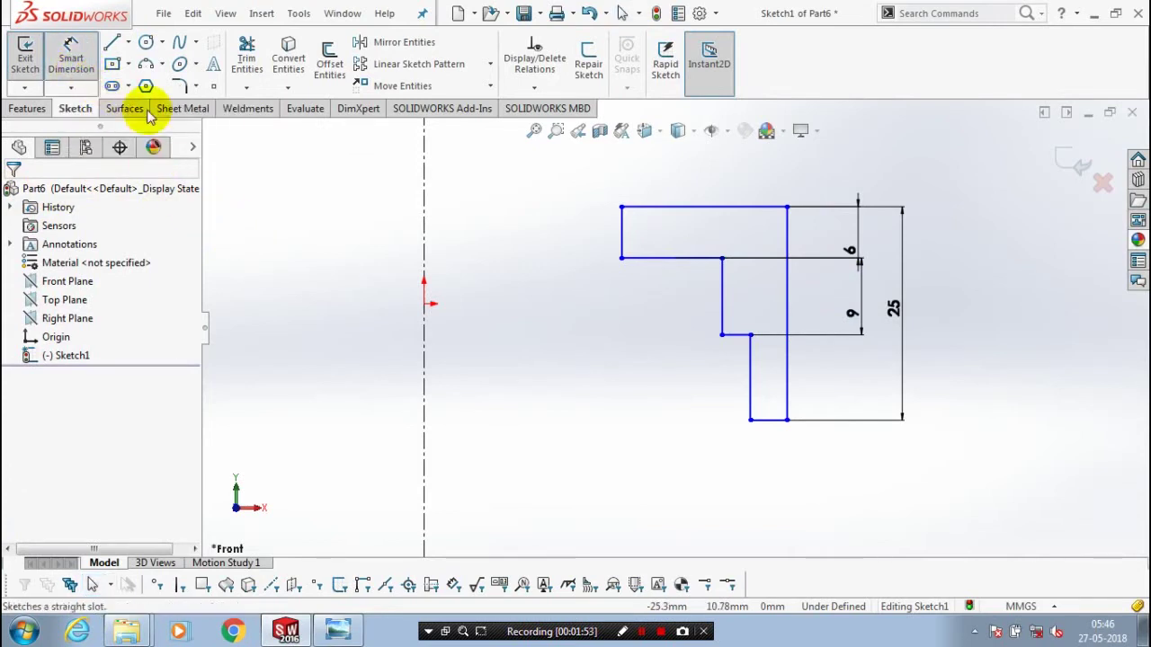
left_click(428, 222)
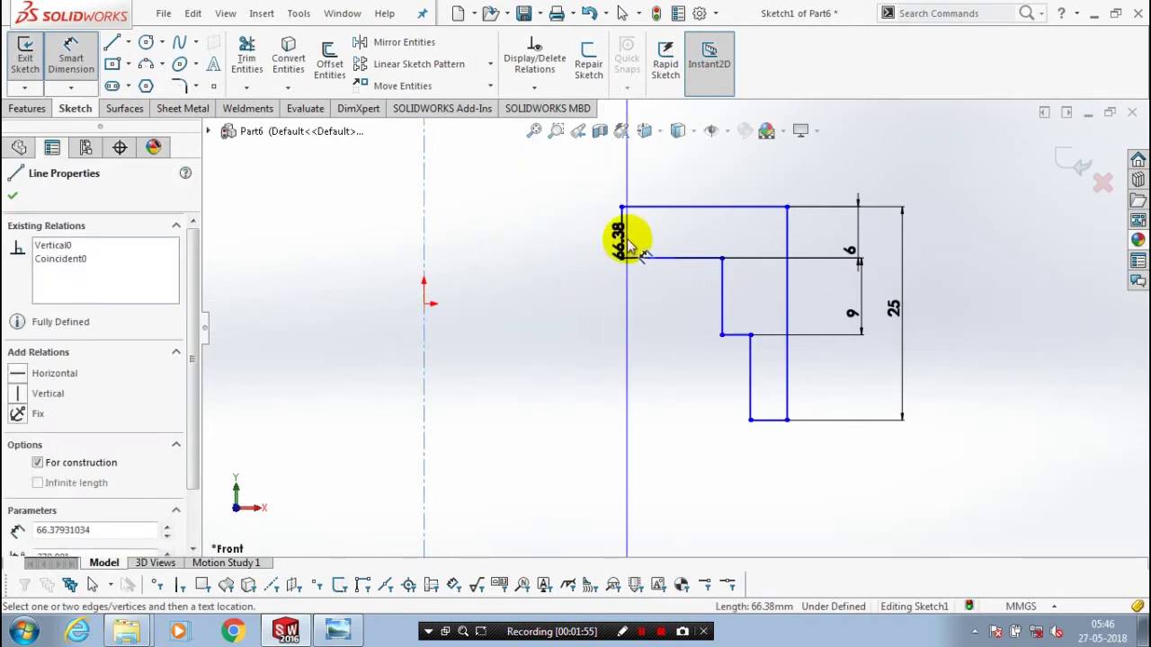
left_click(629, 252)
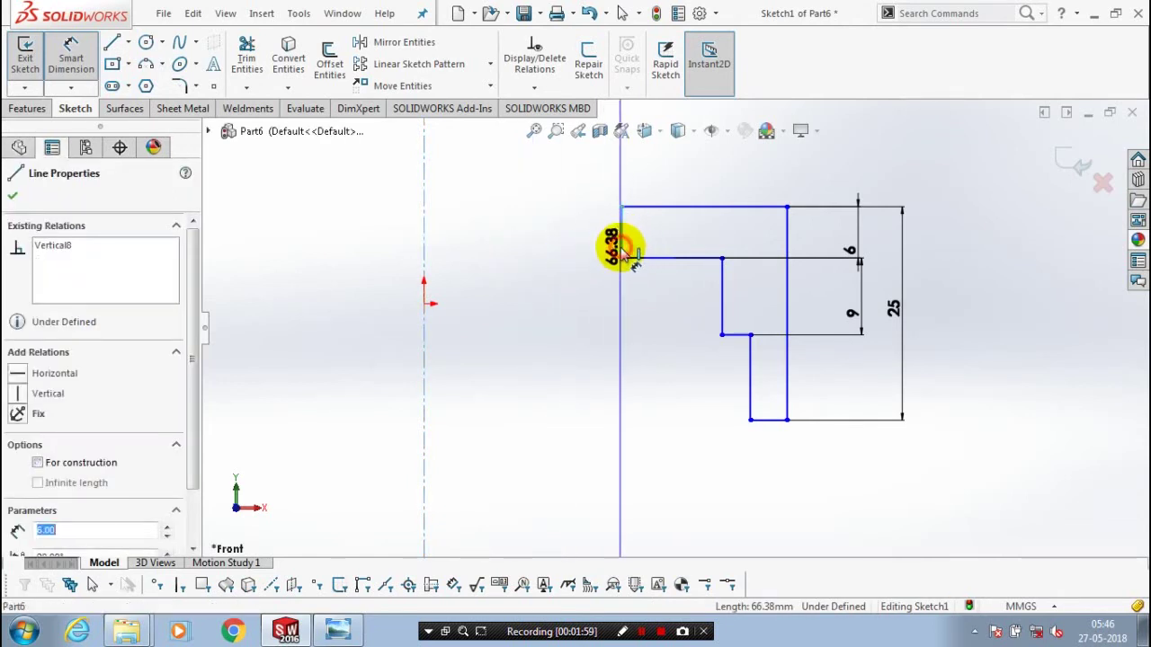
left_click(539, 238)
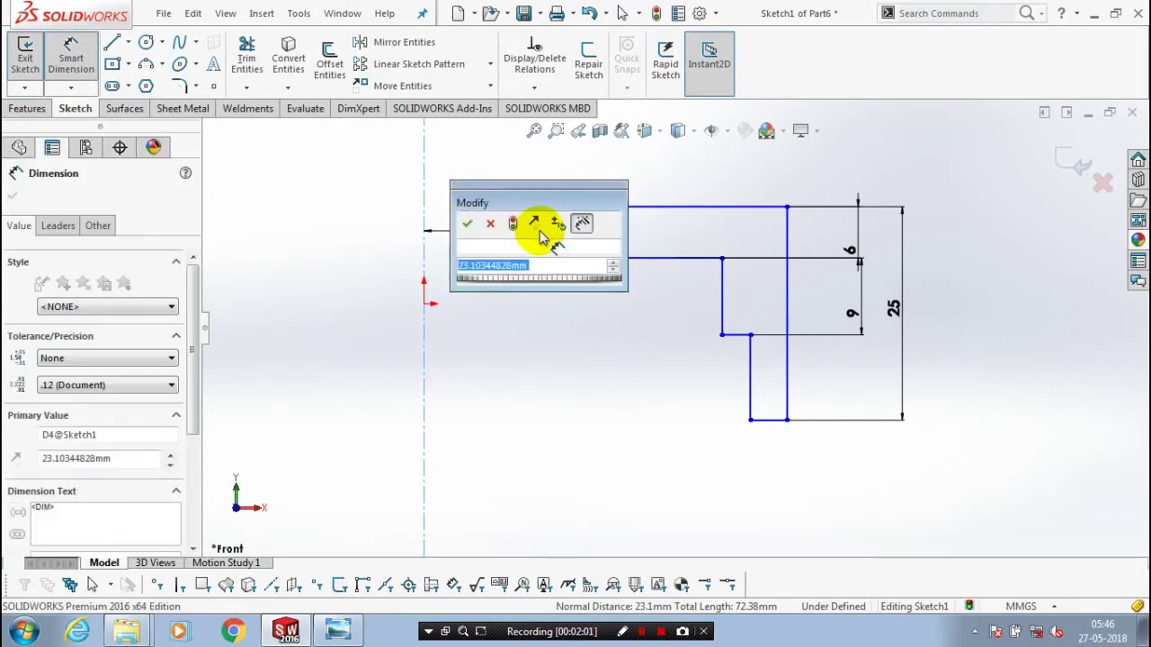
type("26.5")
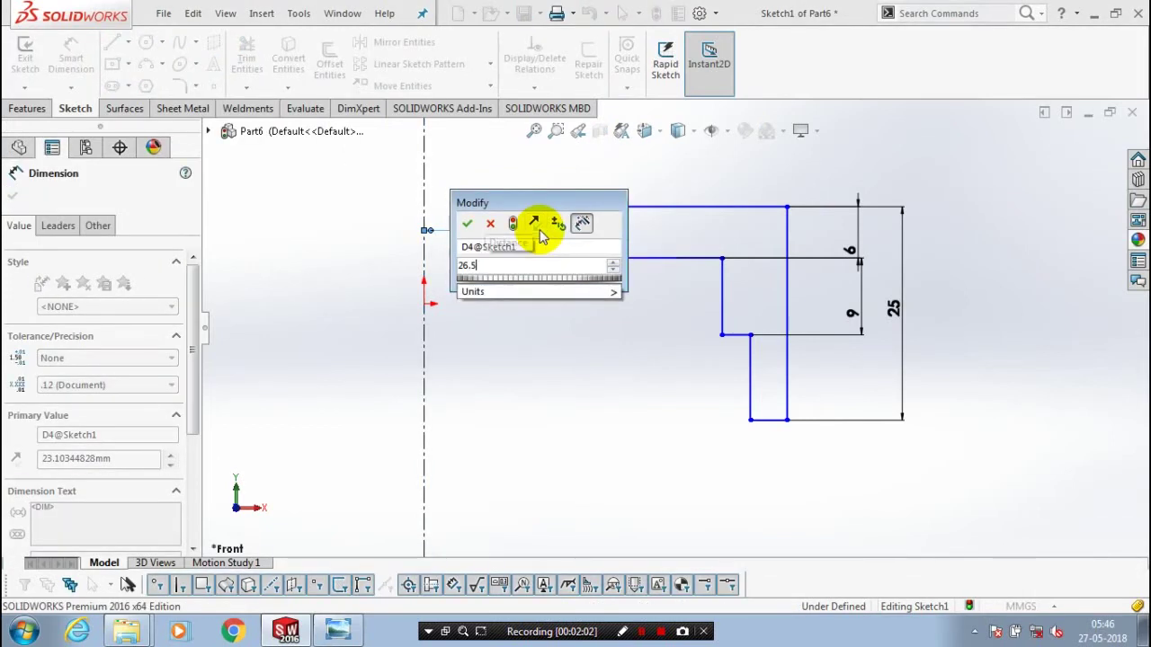
key("Return")
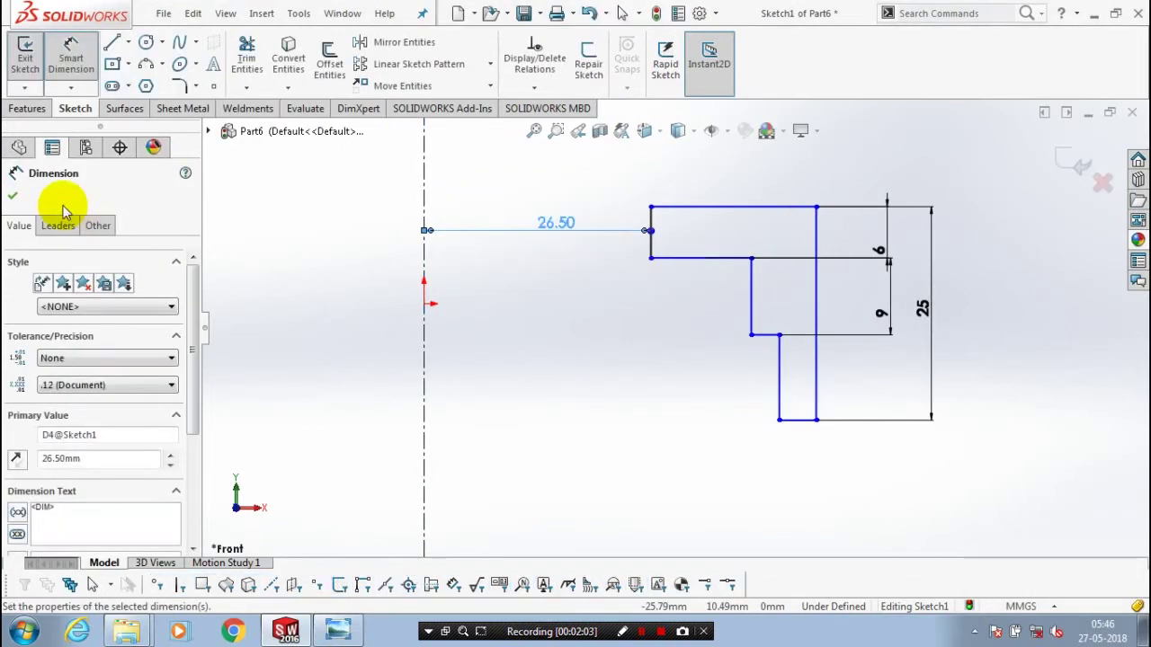
left_click(13, 176)
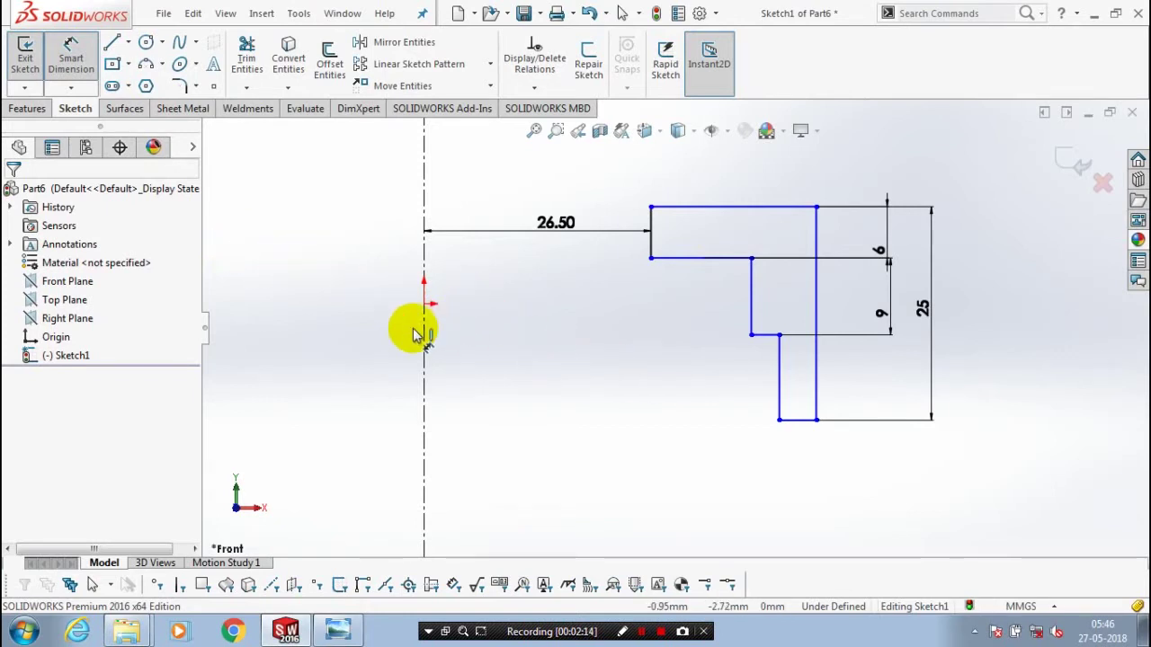
Dimension the step edge 45 mm from the centerline
left_click_drag(416, 335, 757, 313)
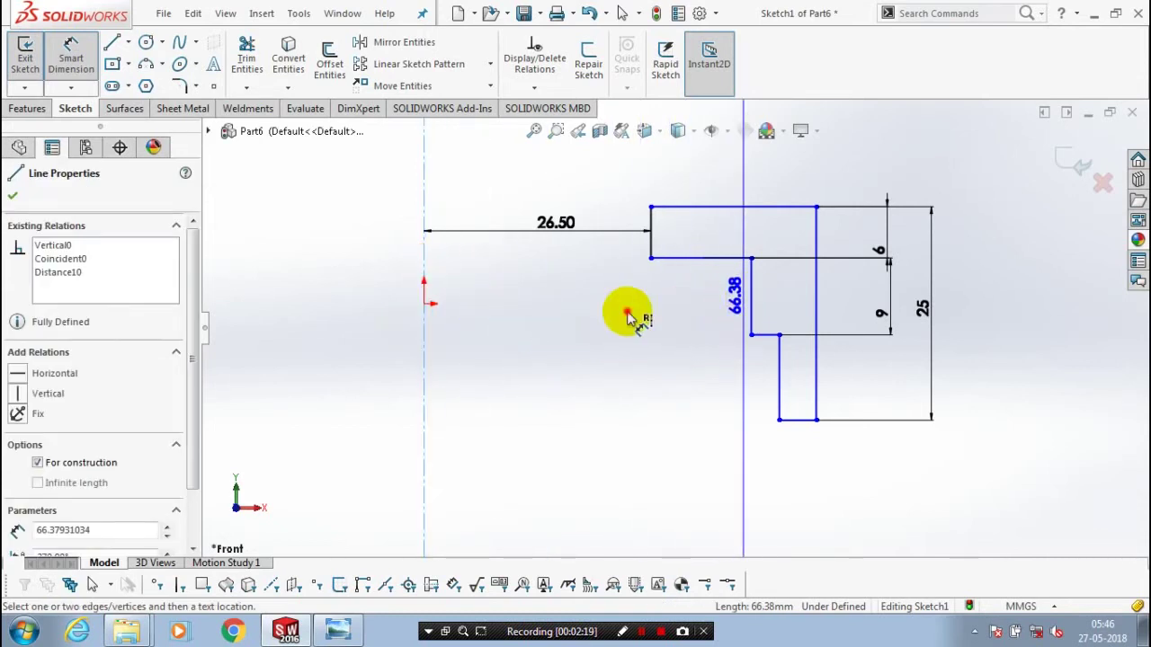
left_click(627, 317)
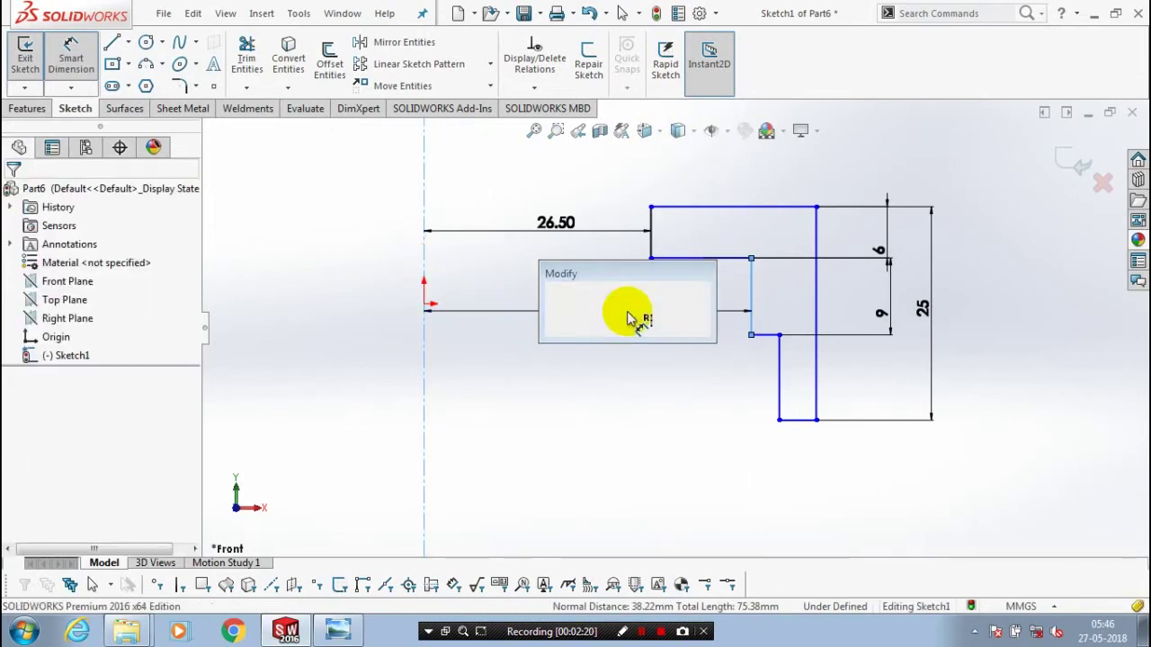
type("45")
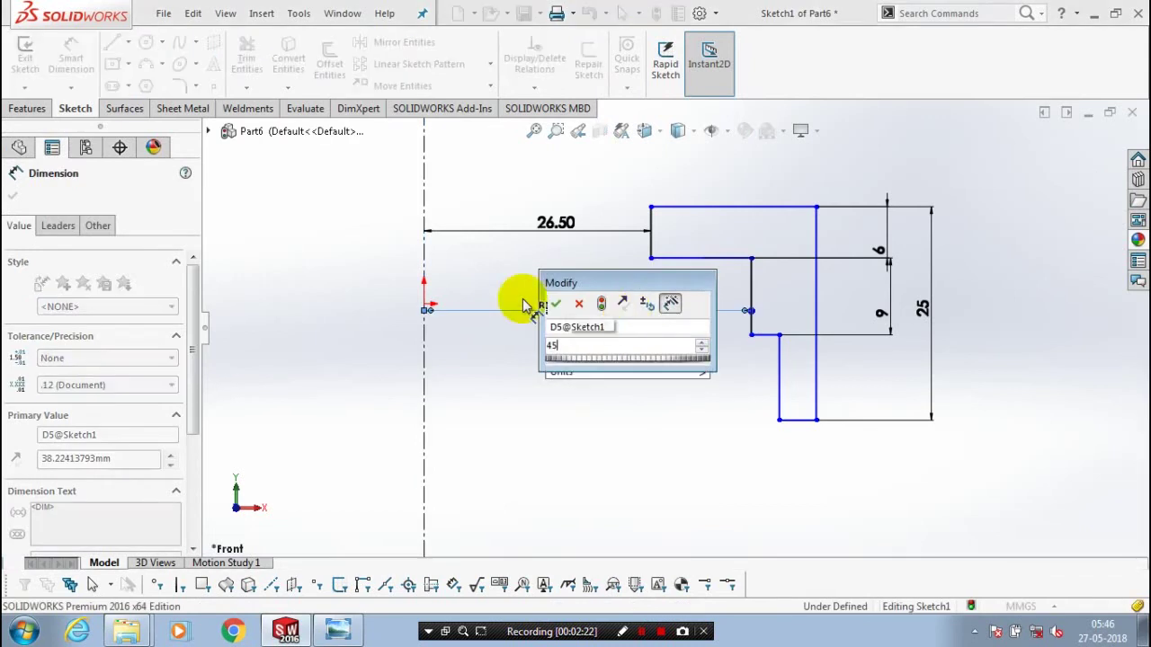
key("Return")
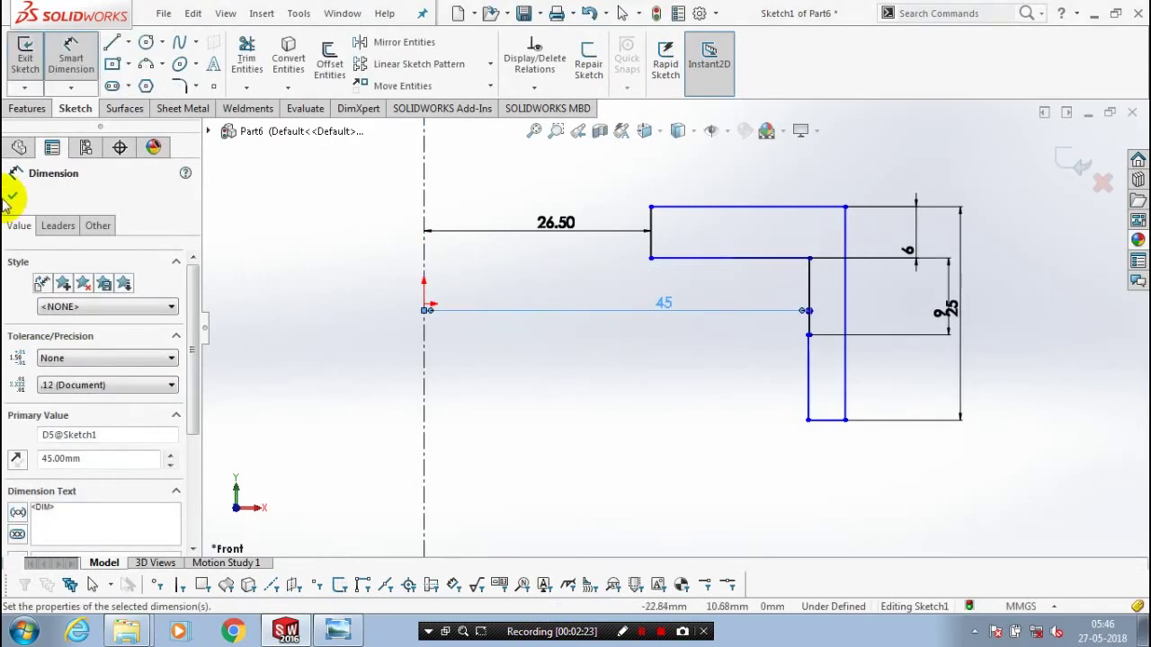
left_click(12, 194)
left_click(71, 56)
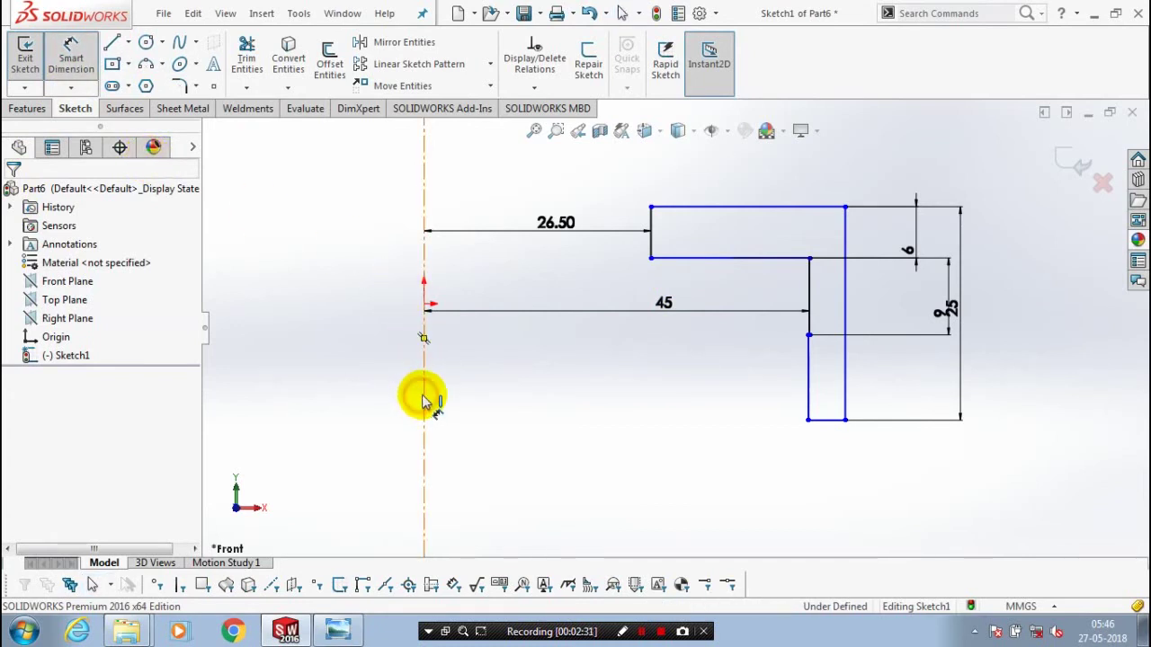
left_click(424, 401)
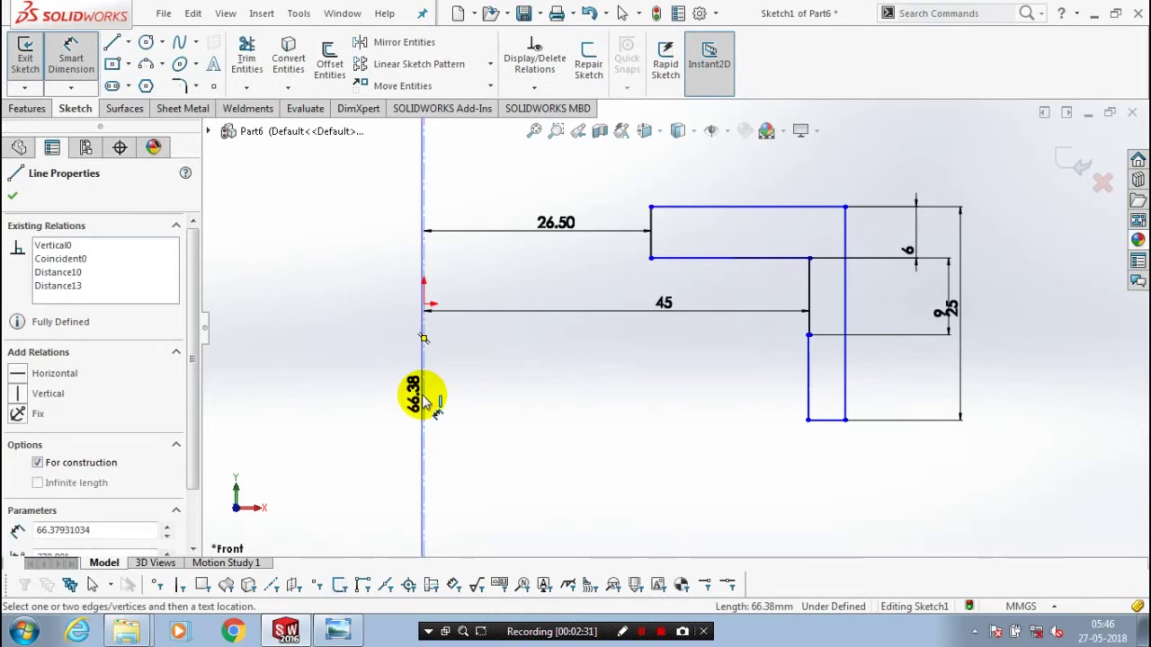
left_click(451, 397)
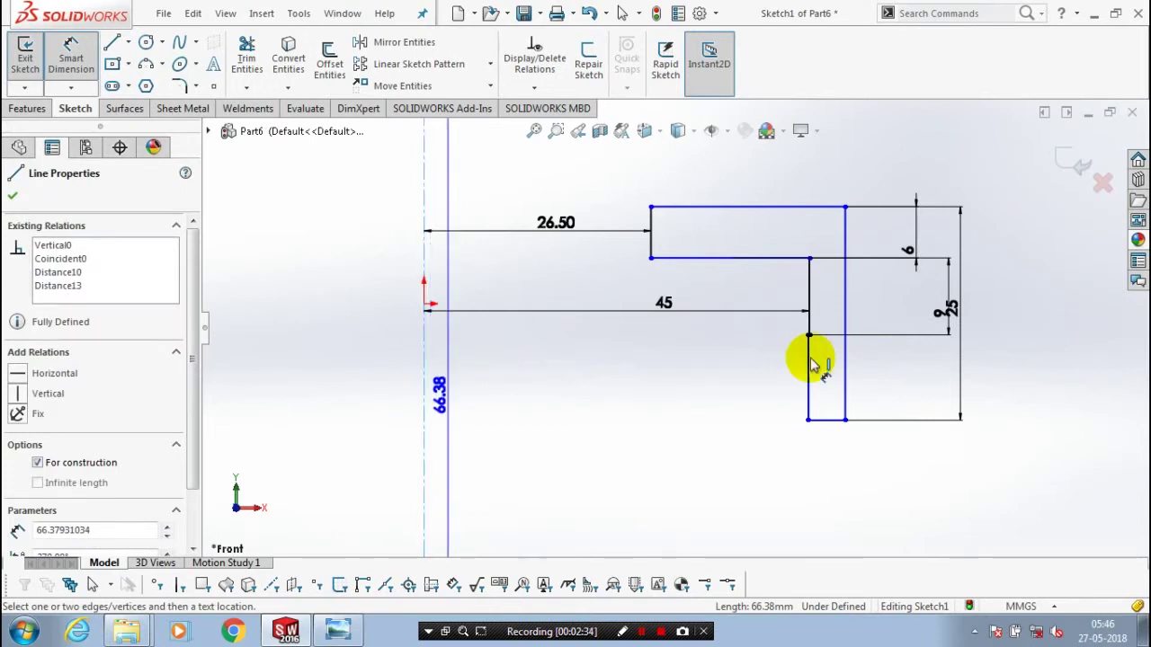
Dimension the lowest inner edge 47.5 mm from the centerline
left_click(810, 364)
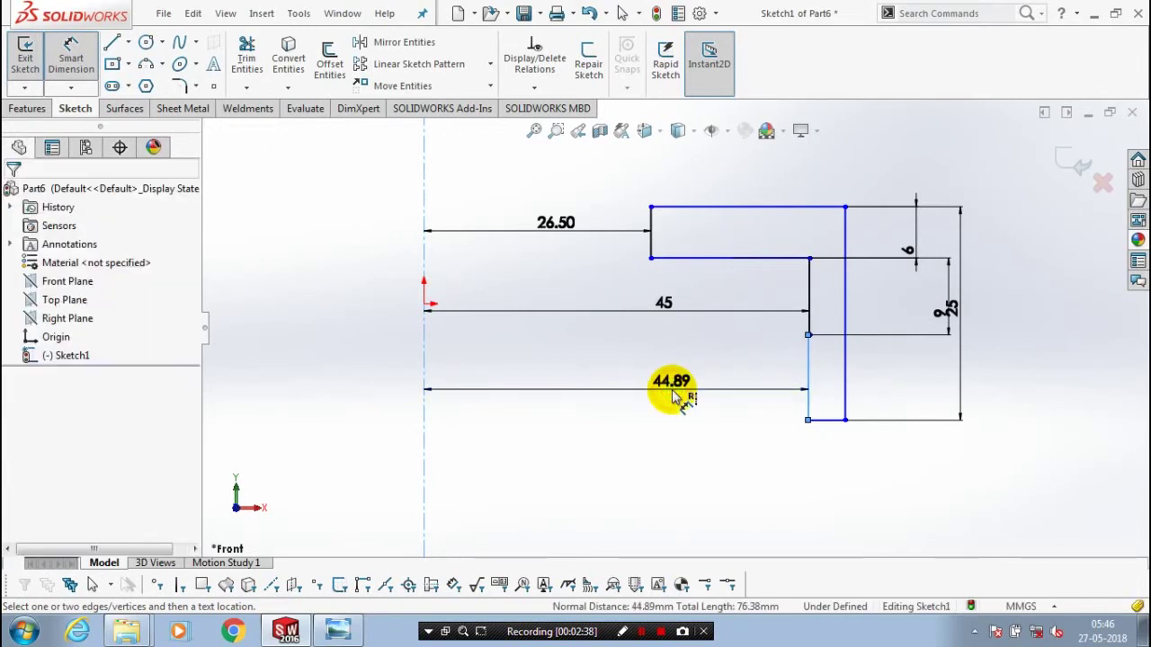
left_click(675, 396)
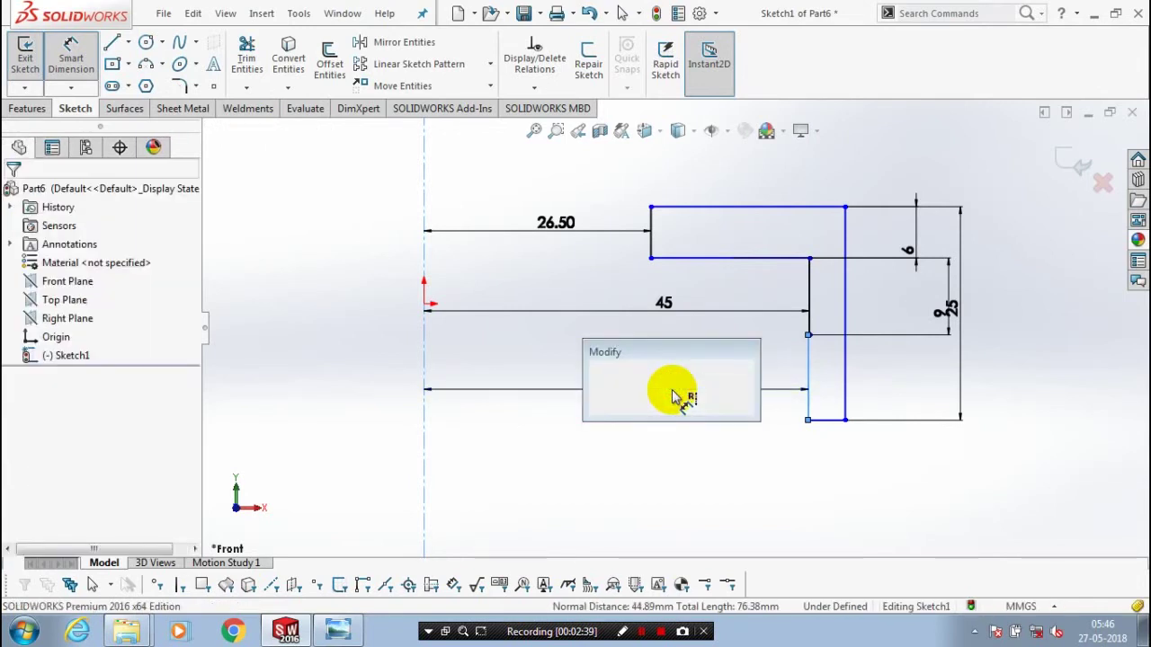
type("47")
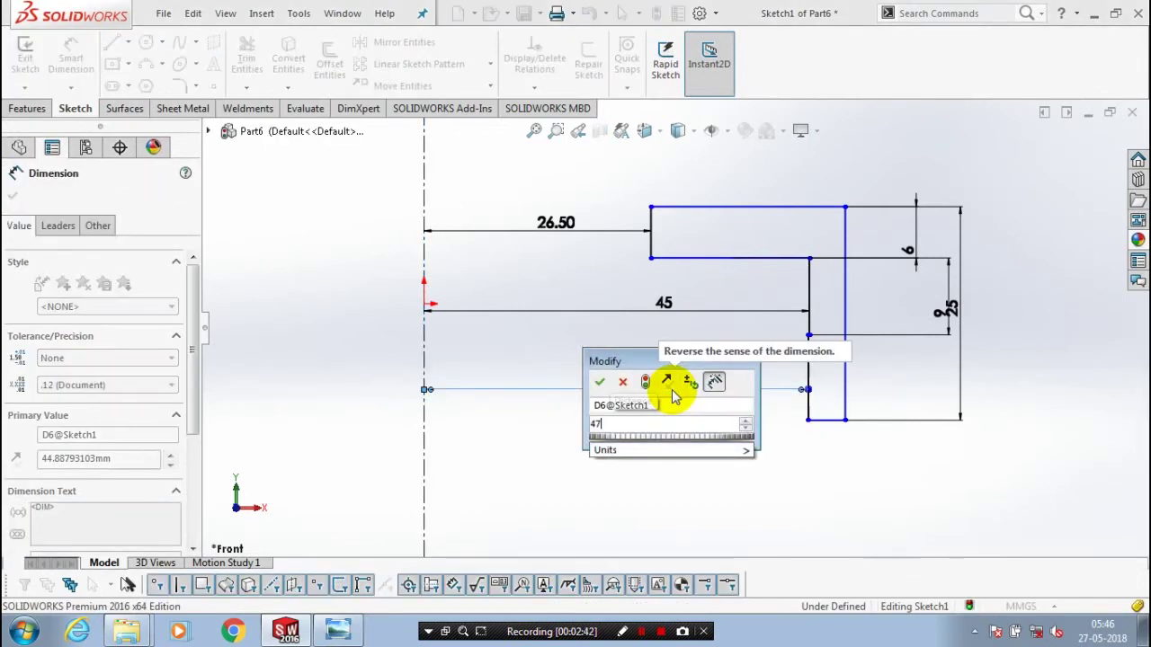
type(".5")
key("Return")
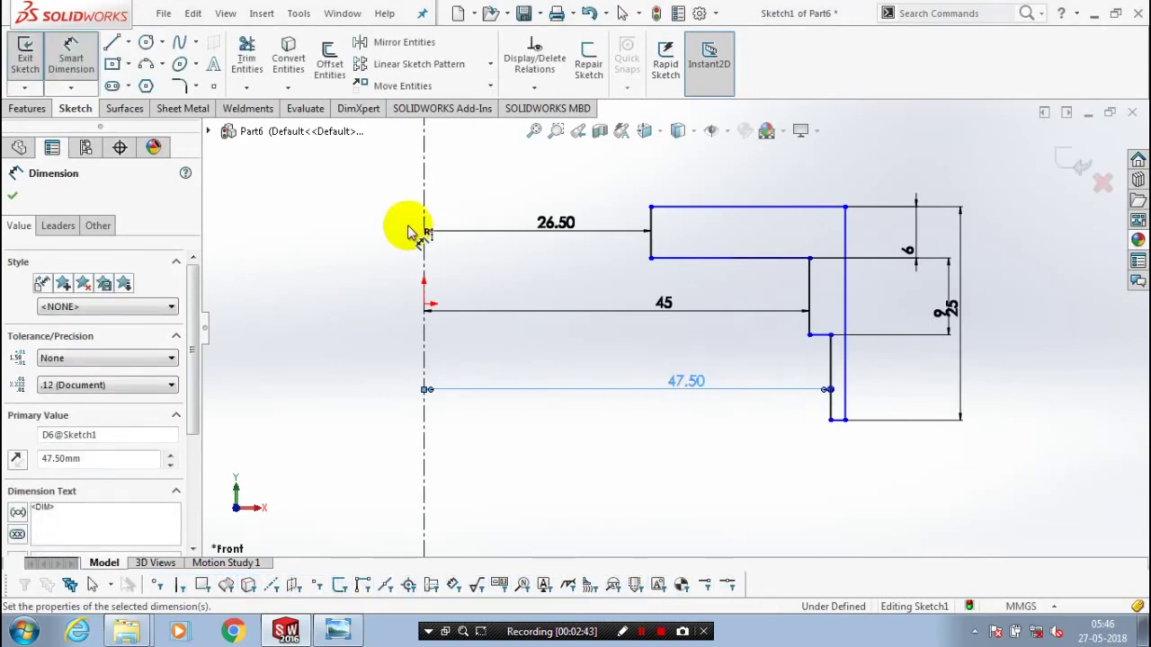
left_click(68, 64)
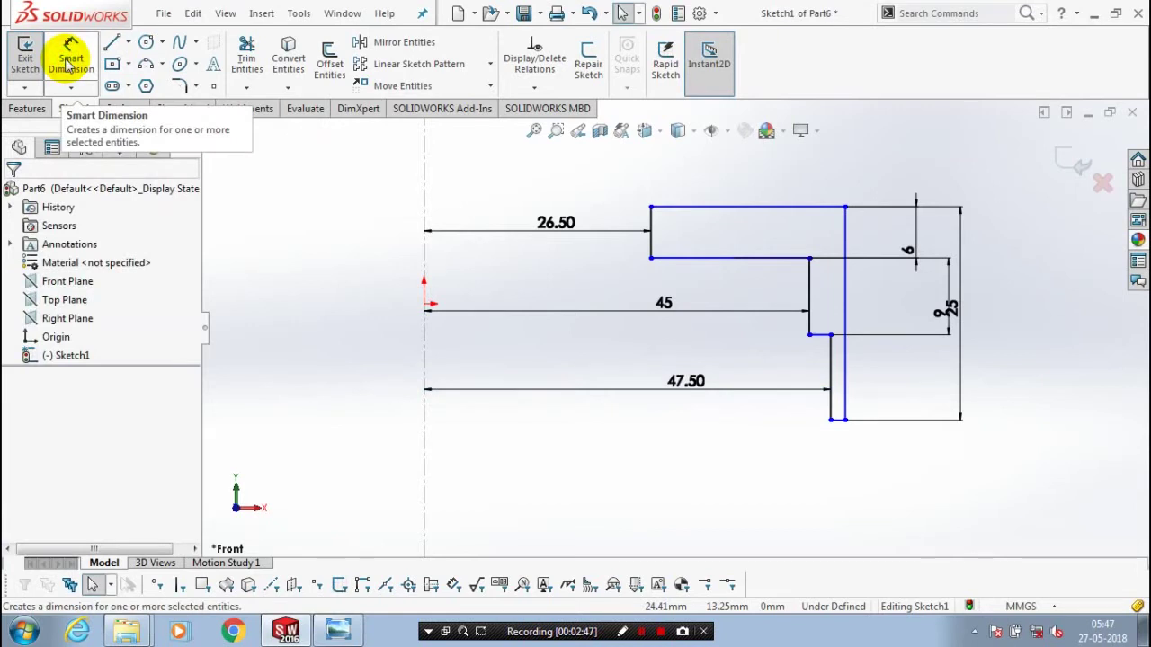
Set the outer vertical edge 52.5 mm from the centerline and close the dimension settings
left_click(68, 65)
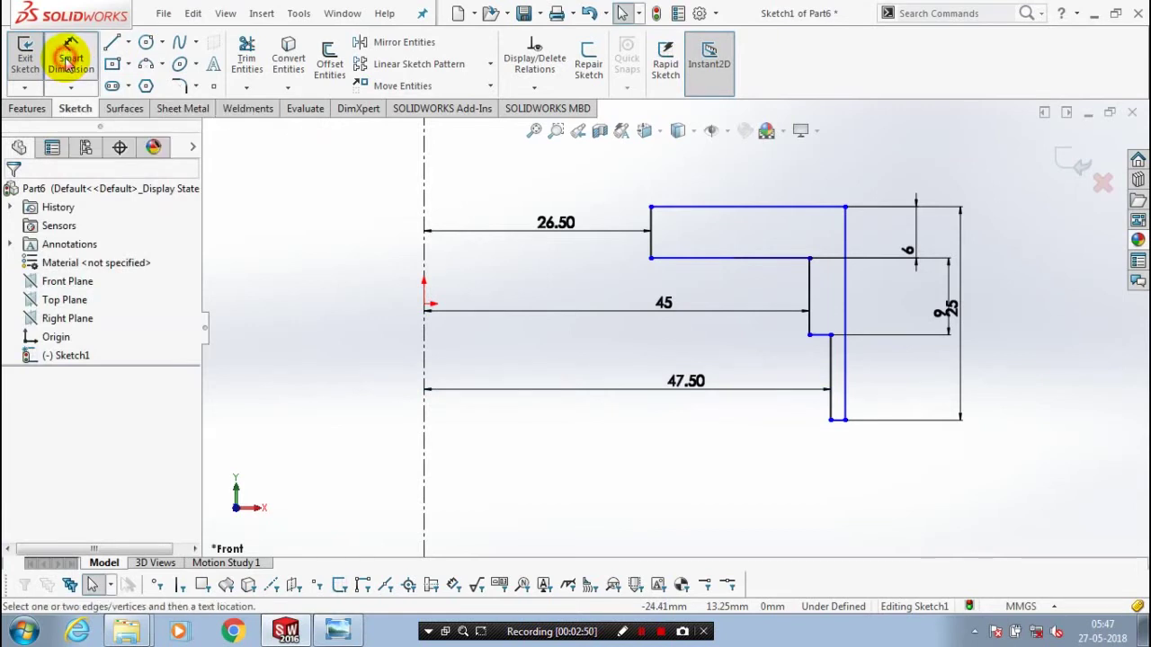
left_click(428, 434)
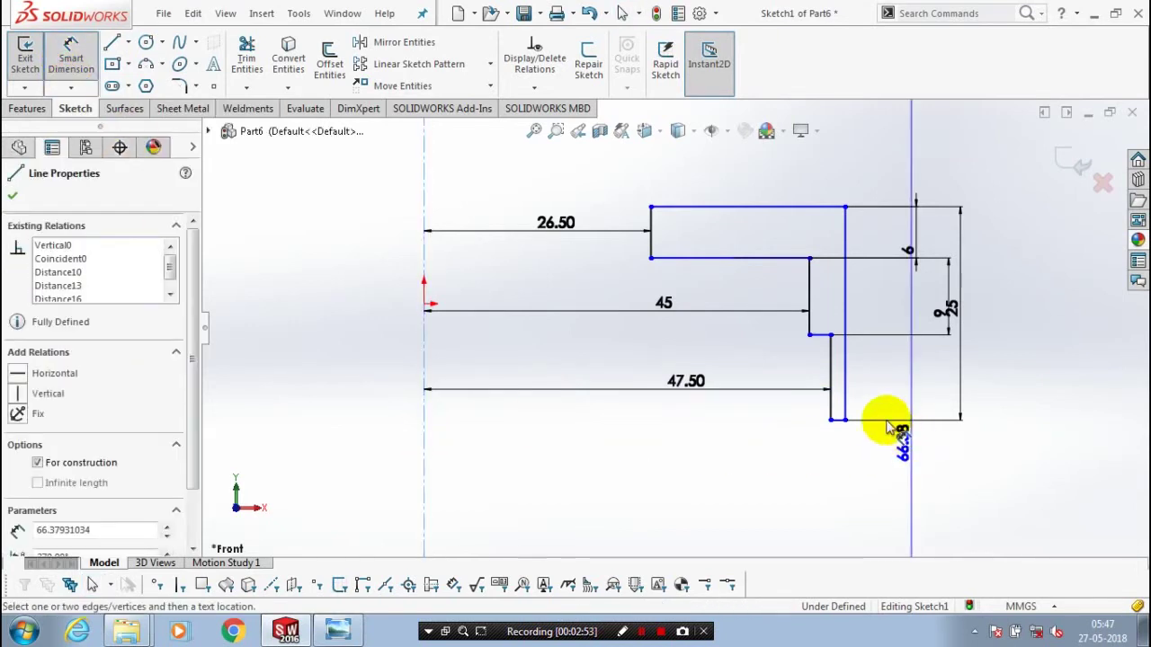
left_click(847, 410)
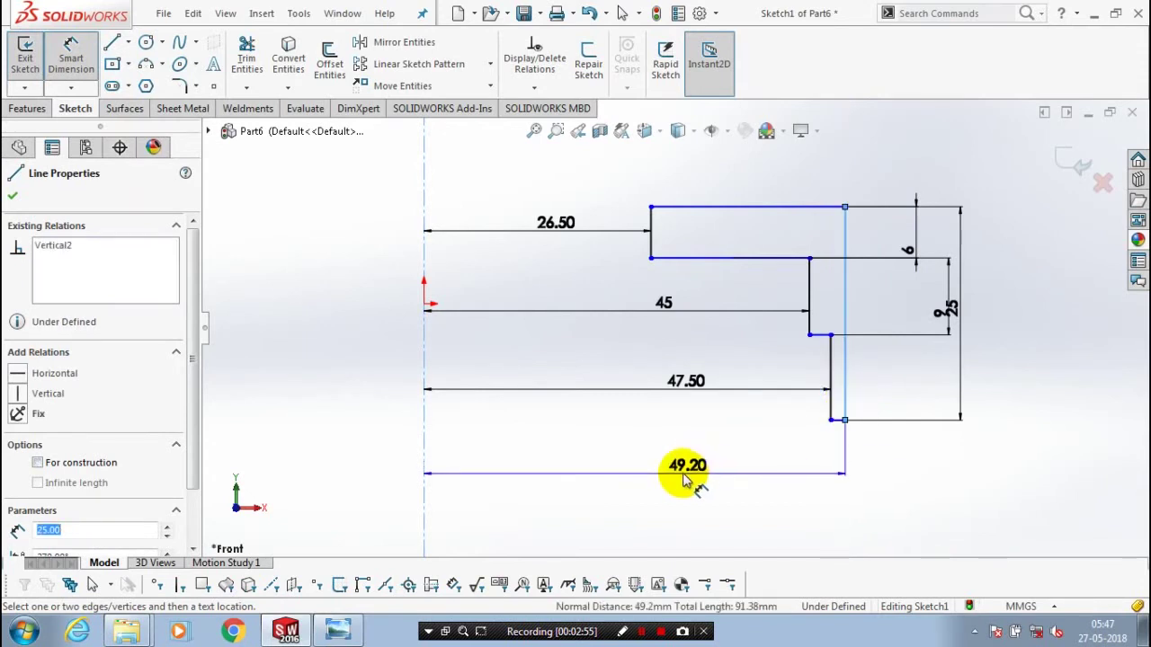
left_click(691, 472)
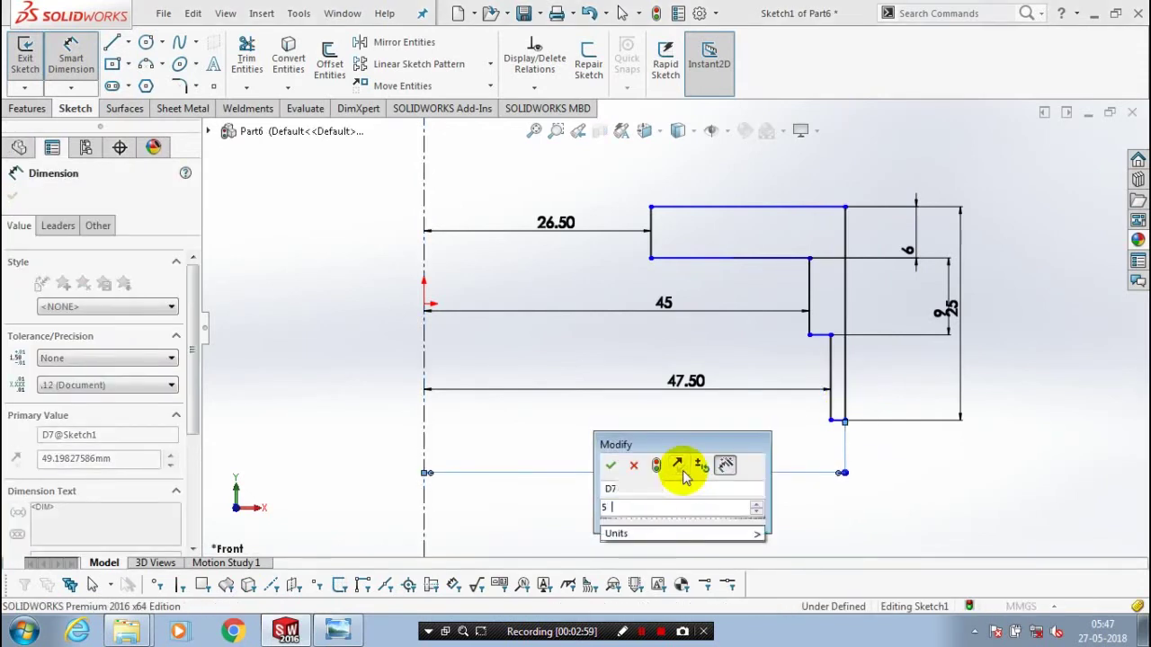
type("52.5")
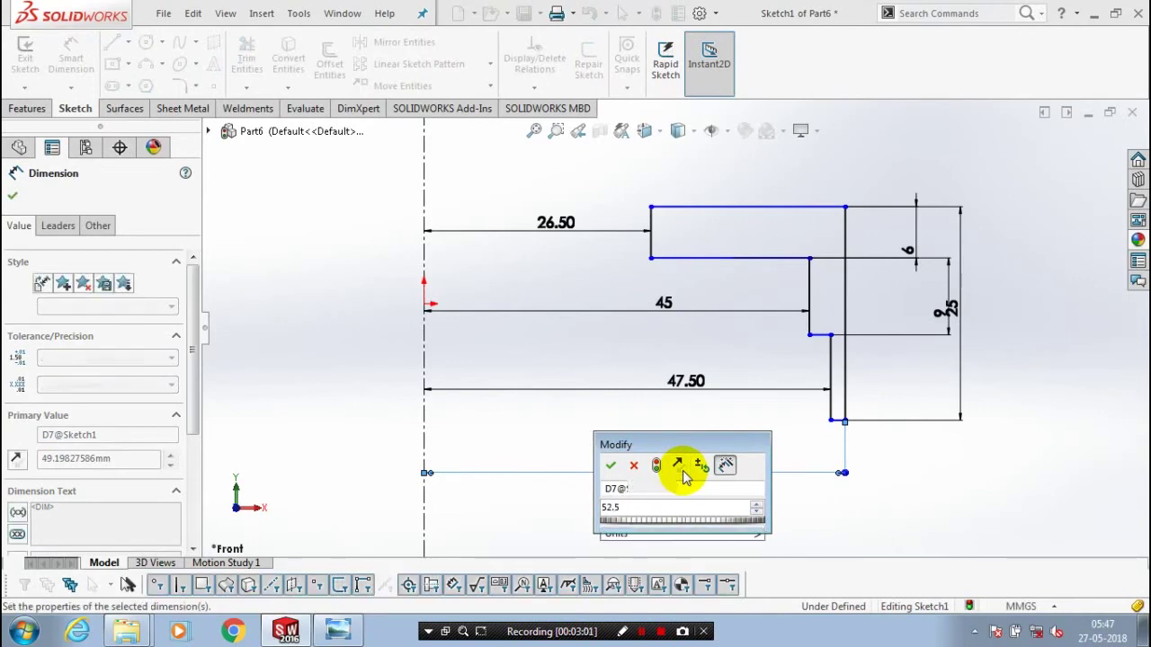
key("Return")
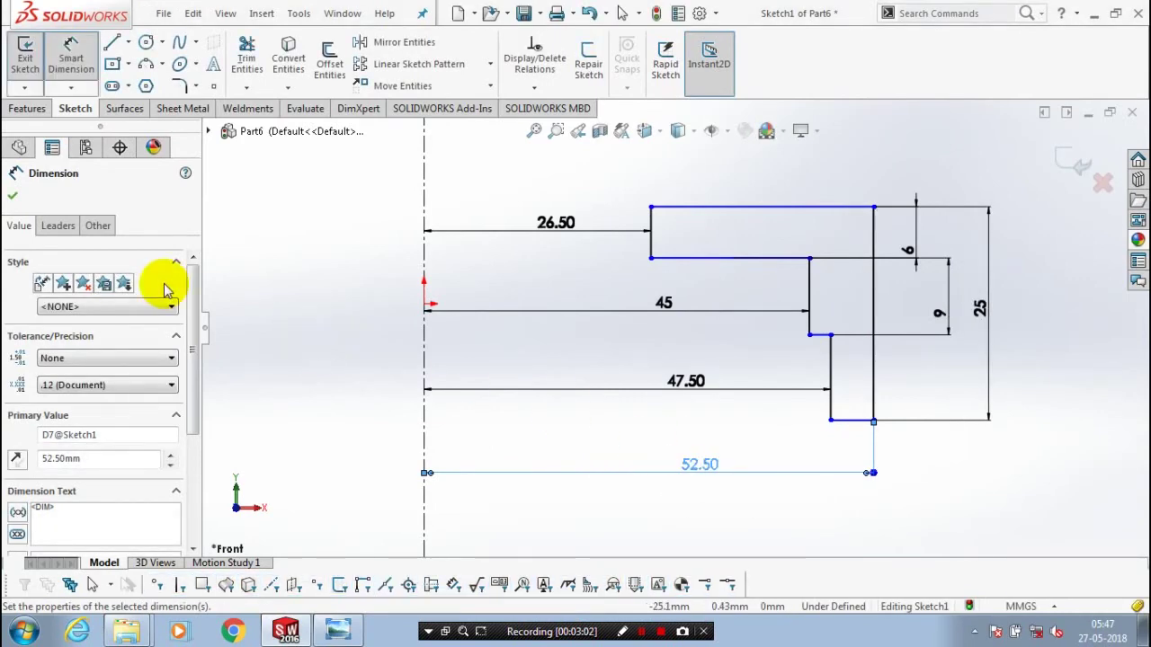
left_click(467, 290)
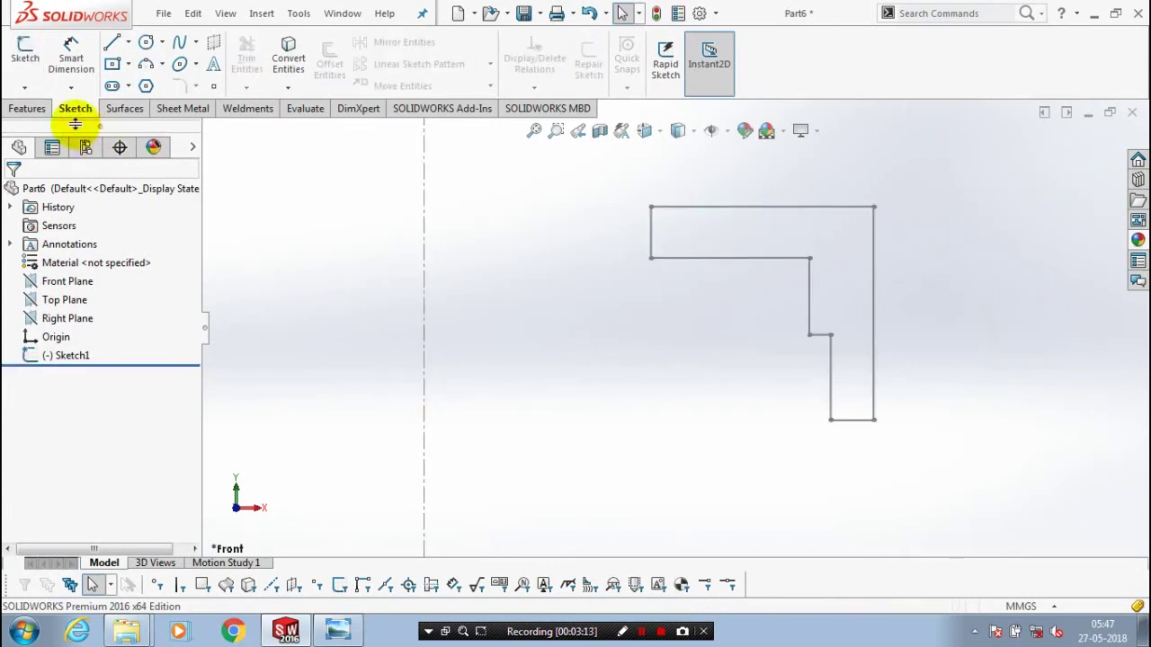
Revolve Sketch1 a full 360° about the centerline to create Revolve1
left_click(26, 109)
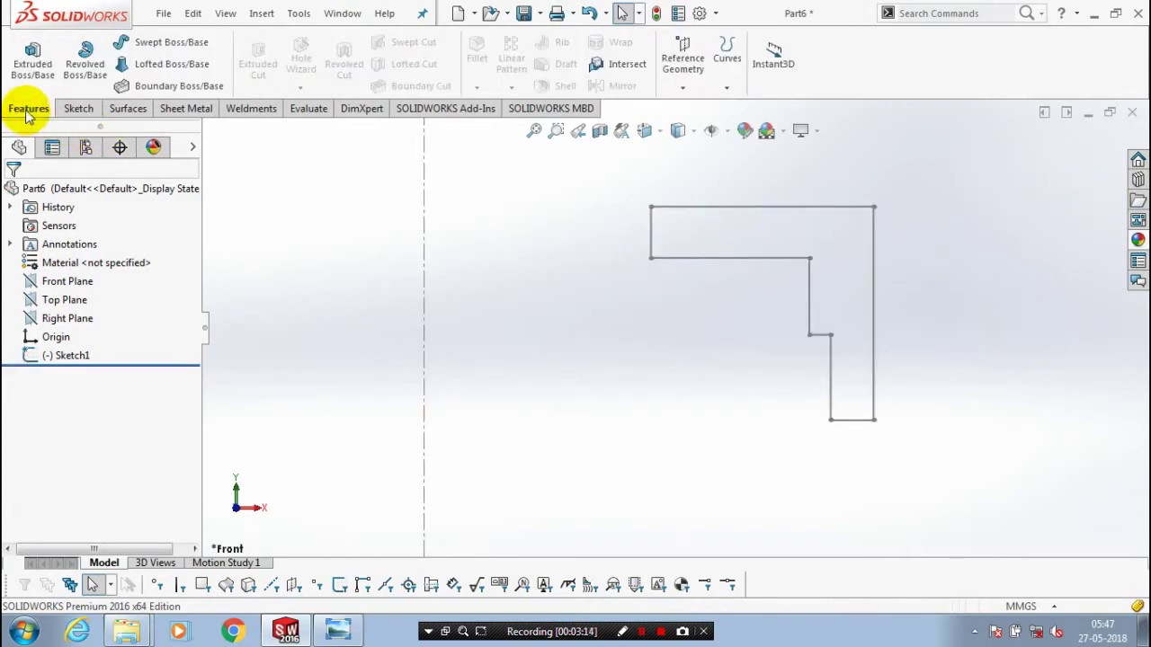
left_click(85, 59)
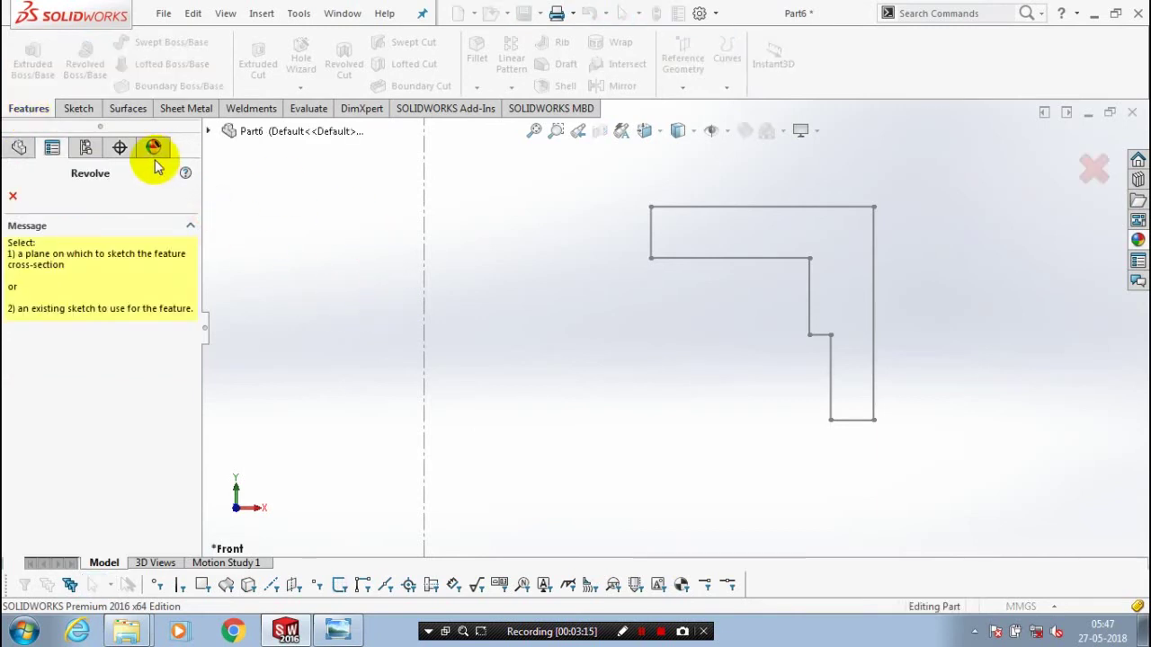
left_click(425, 232)
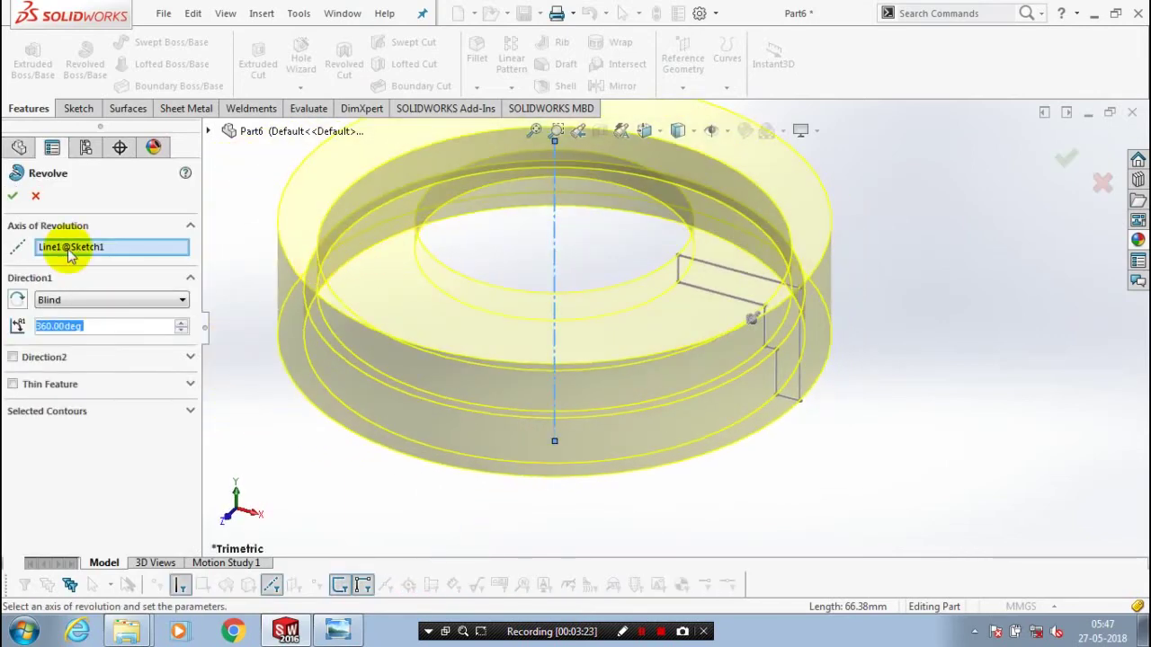
left_click(13, 195)
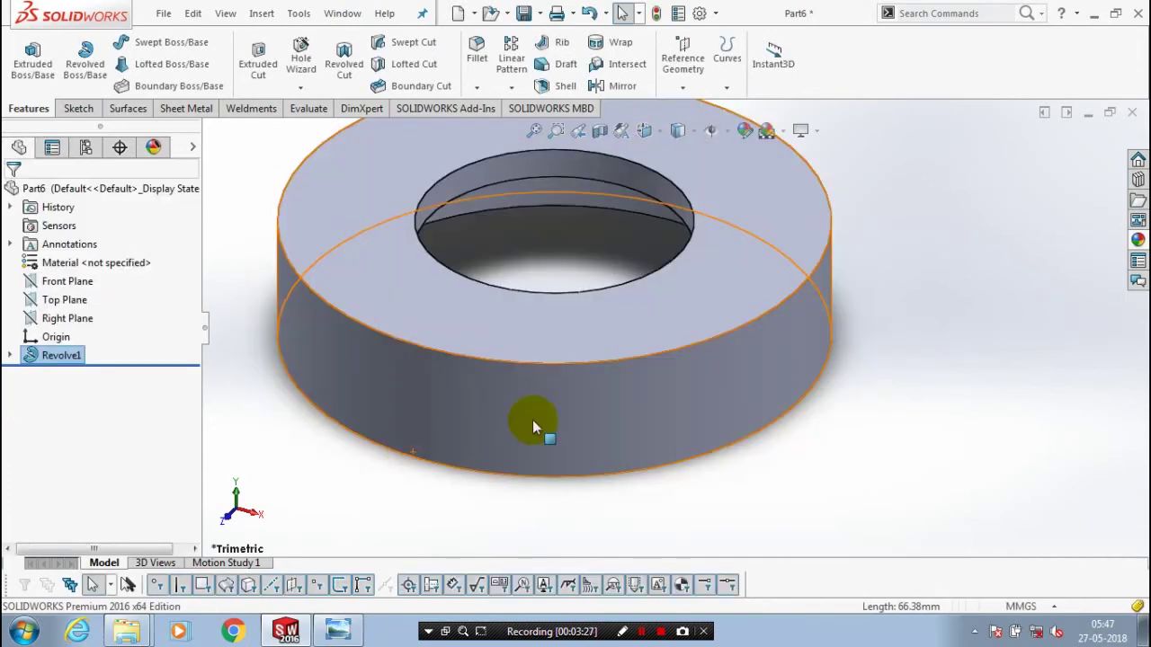
Apply a blue appearance to the whole Revolve1 feature
right_click(532, 420)
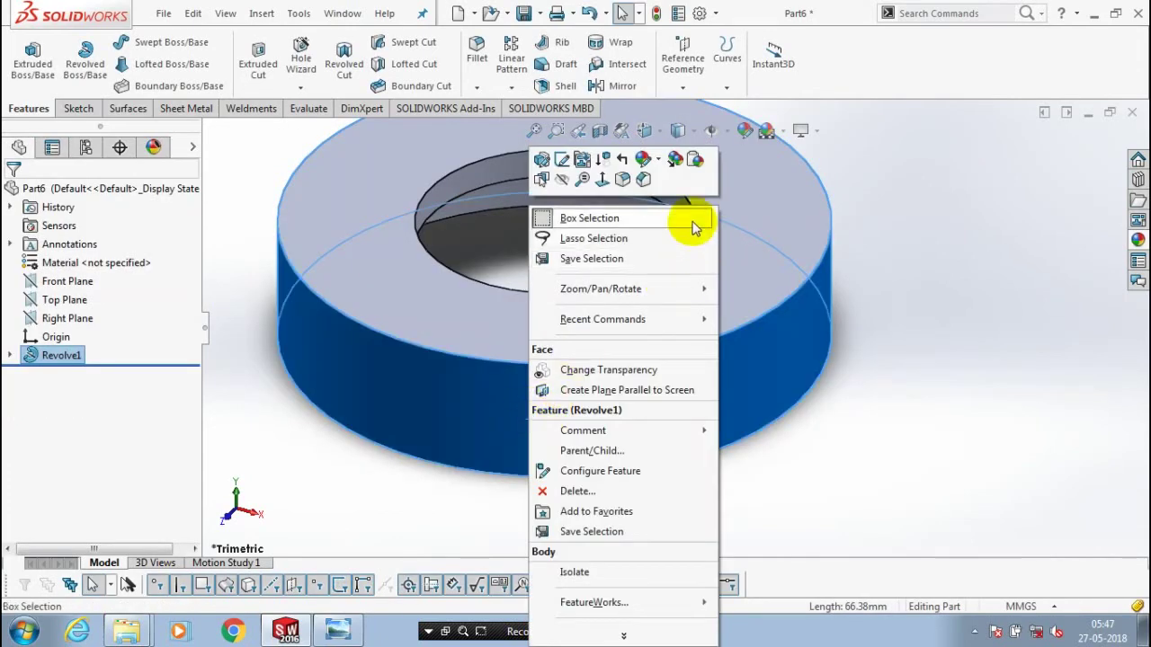
left_click(660, 163)
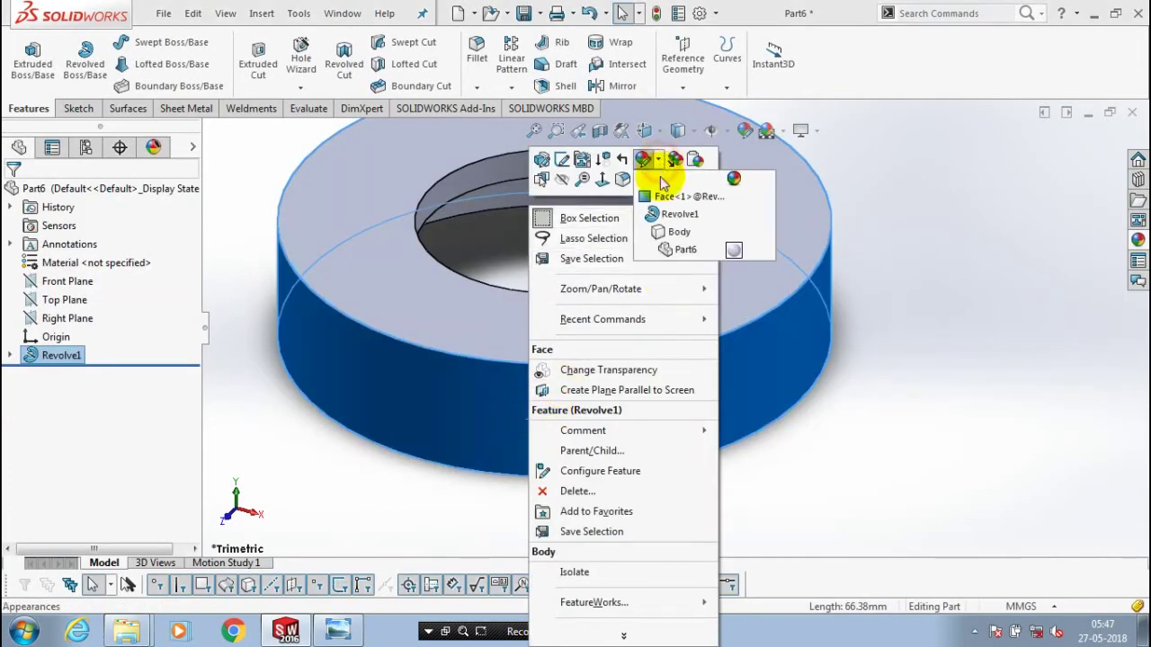
left_click(466, 378)
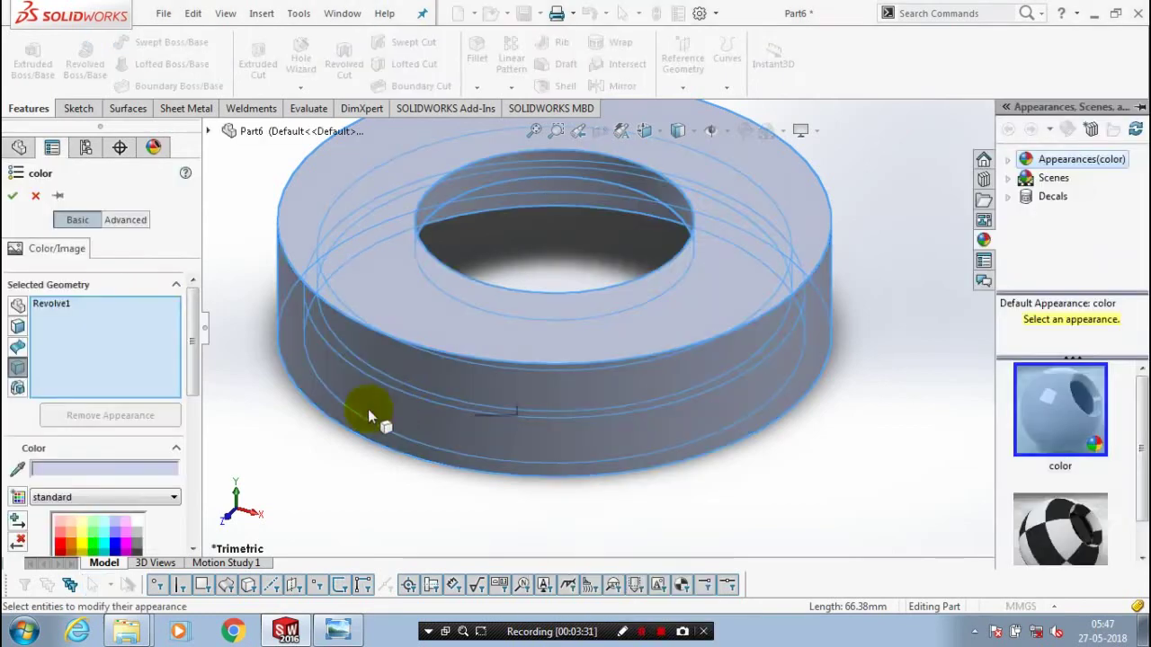
left_click(115, 543)
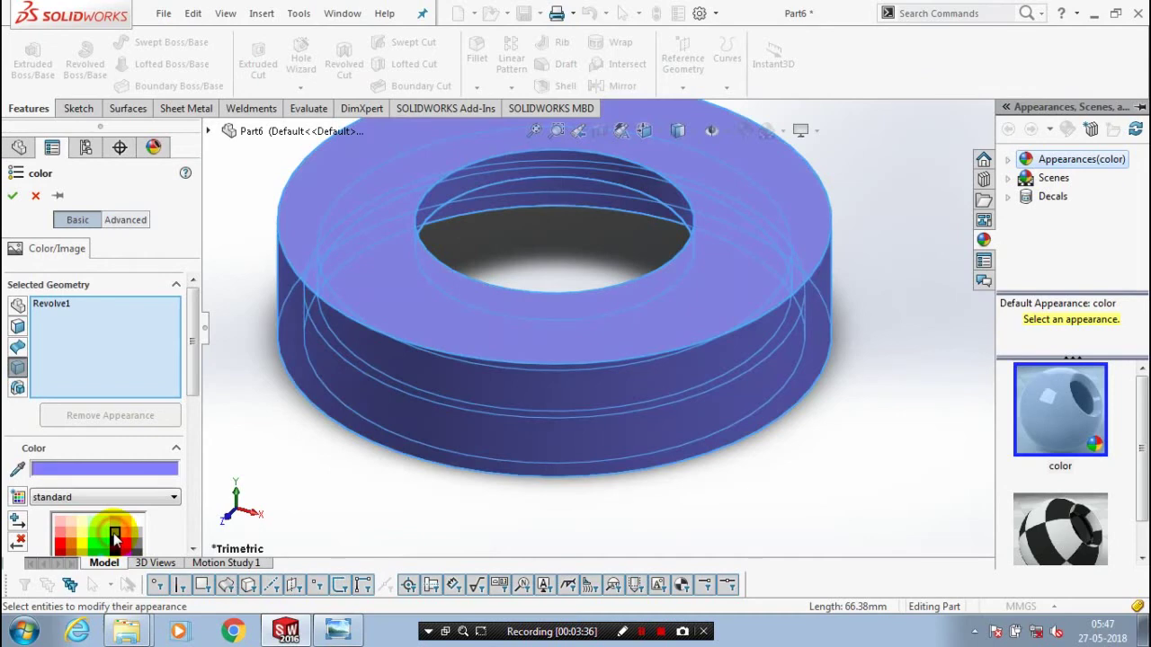
key("Return")
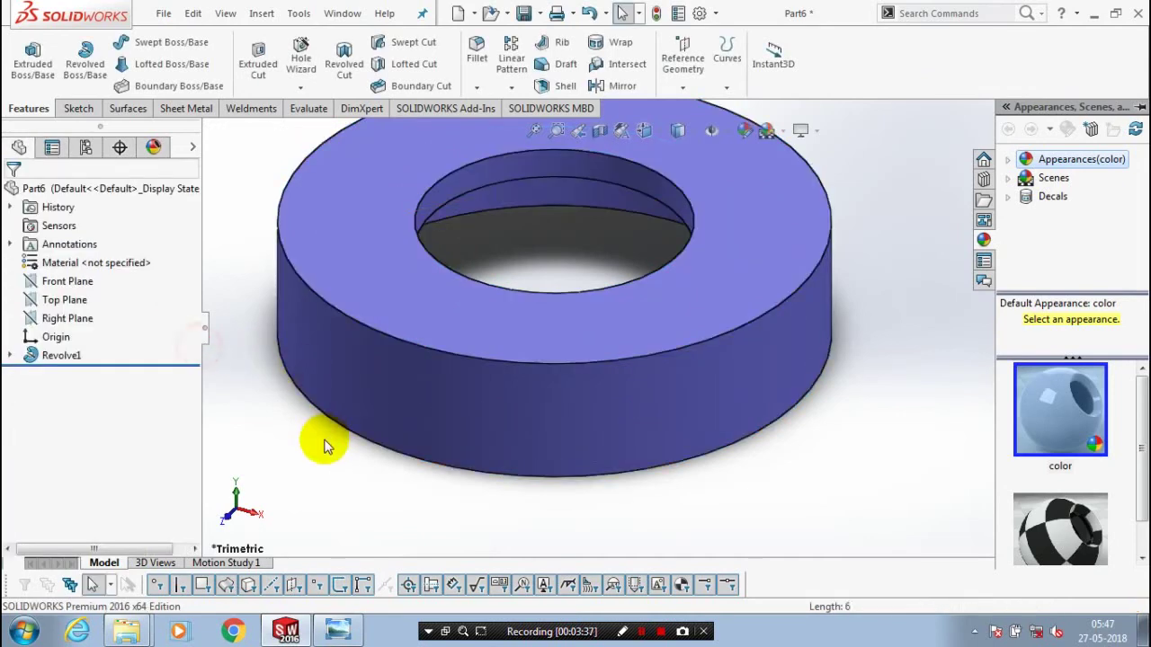
mouse_move(321, 441)
middle_mouse_down()
mouse_move(321, 257)
mouse_move(501, 249)
mouse_move(506, 281)
mouse_move(868, 461)
mouse_move(576, 403)
middle_mouse_up()
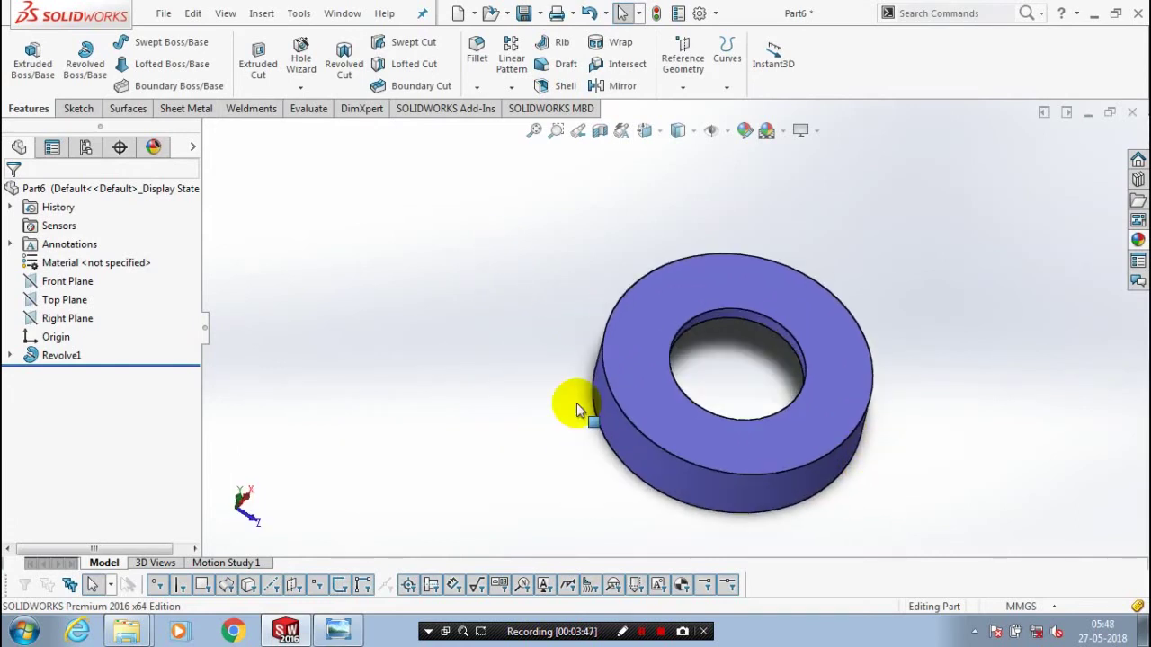
Section the ring along the Right Plane and compare with the Dust Cover drawing
scroll(576, 402, "down", 3)
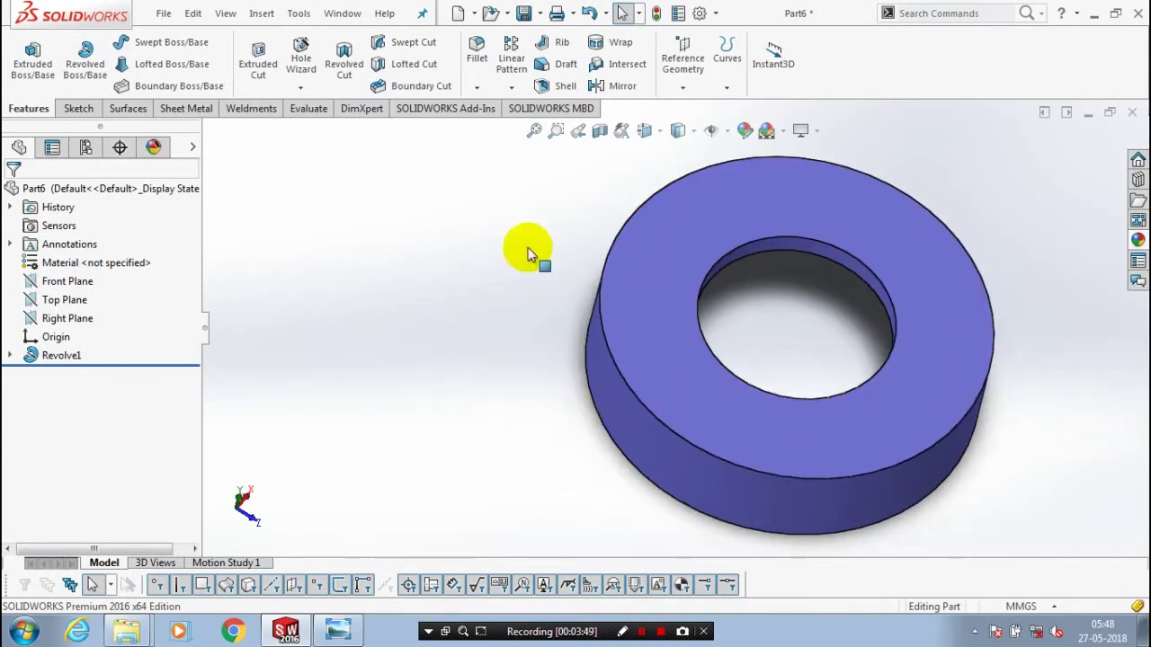
middle_click_drag(527, 254, 532, 239)
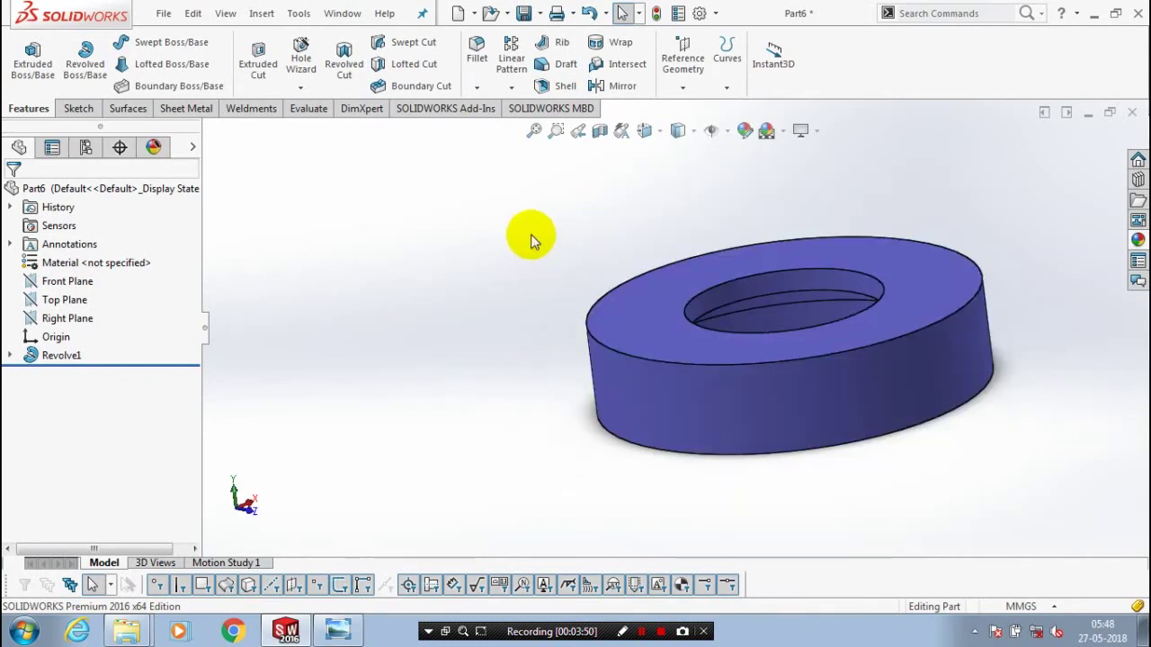
left_click(67, 318)
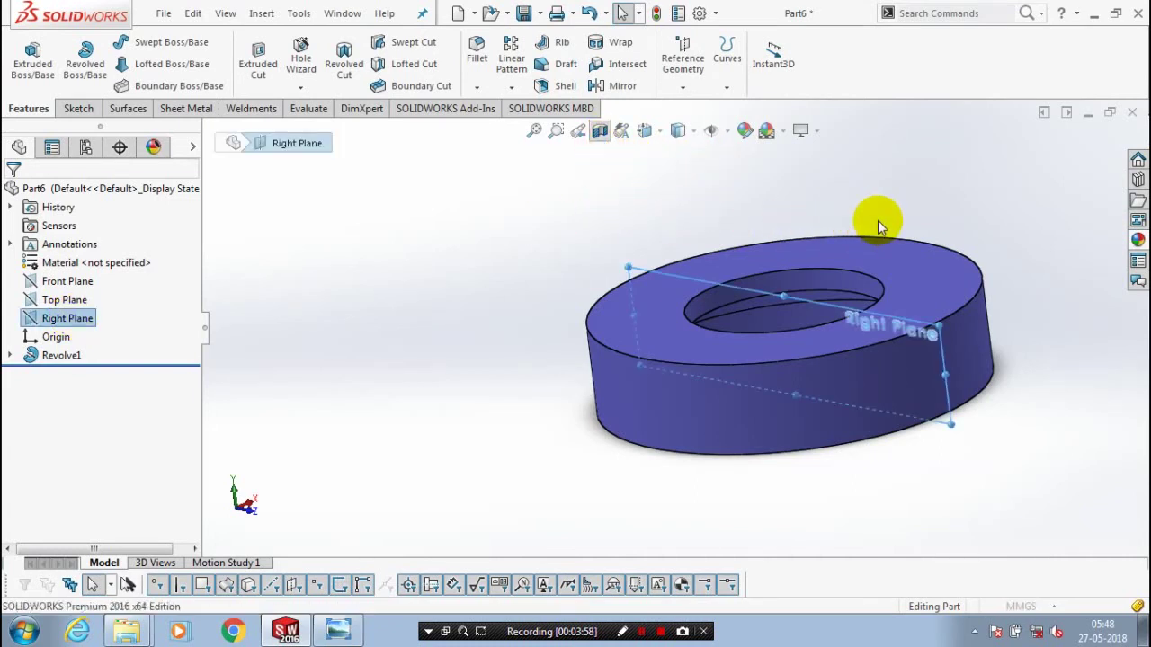
left_click(337, 631)
Shrink the Dust Cover drawing window to compare it, then rotate the sectioned ring to face front
left_click(1109, 11)
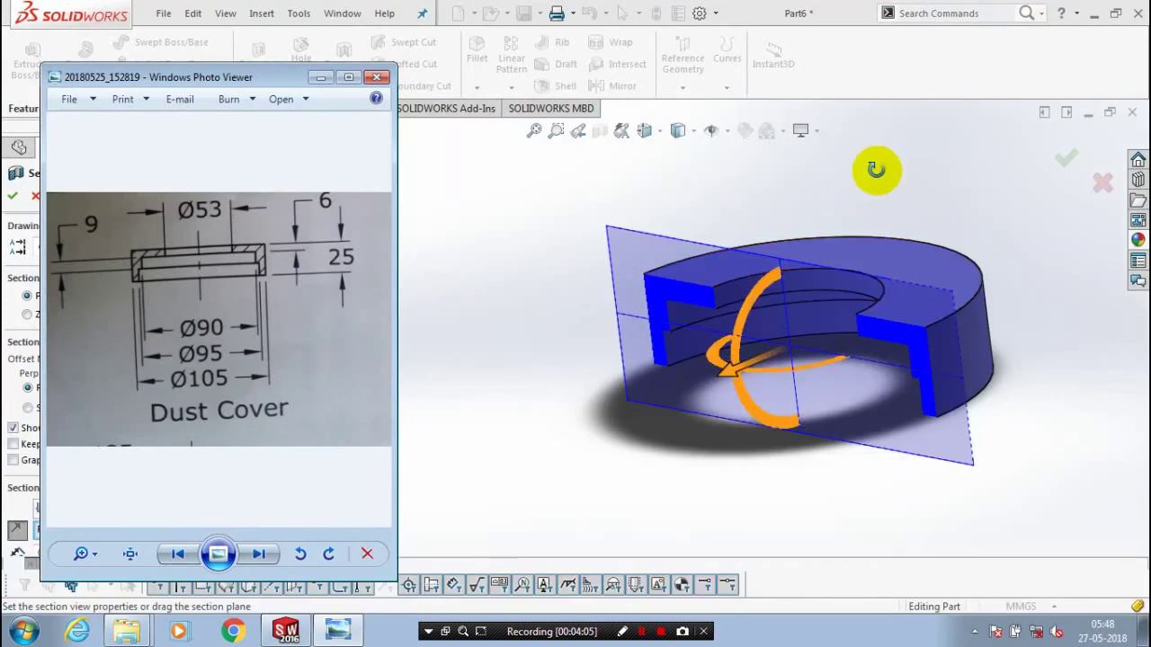
mouse_move(875, 169)
middle_mouse_down()
mouse_move(809, 180)
mouse_move(886, 196)
middle_mouse_up()
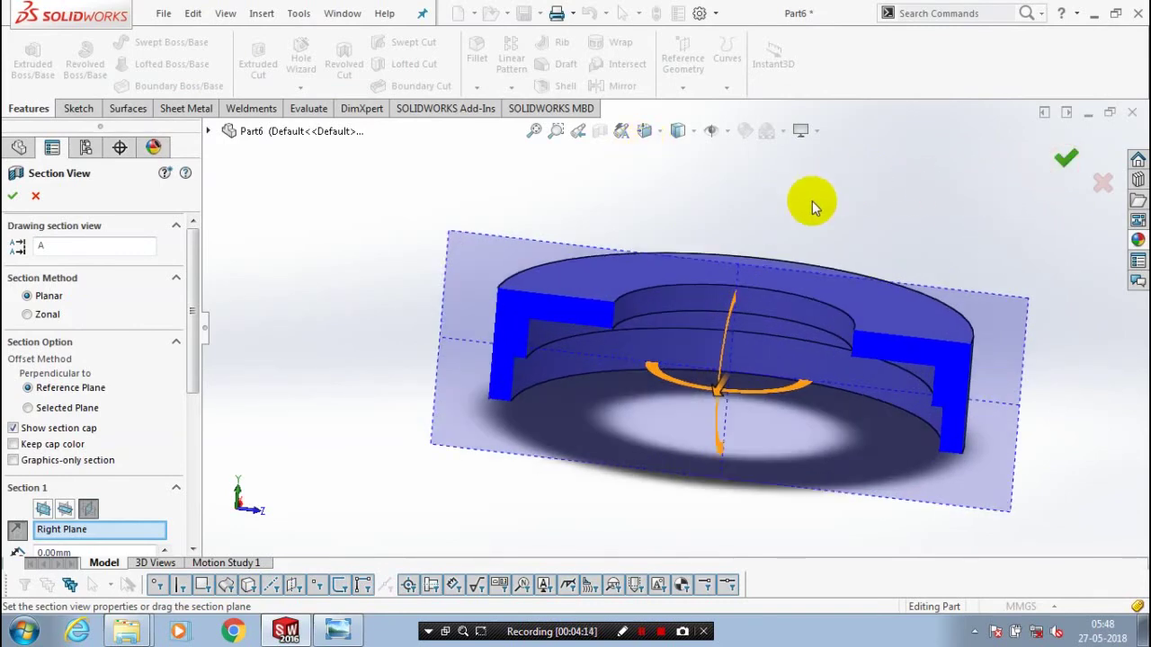
Accept and turn off the section view to show the full ring, then save the part as 'dust cover'
key("Return")
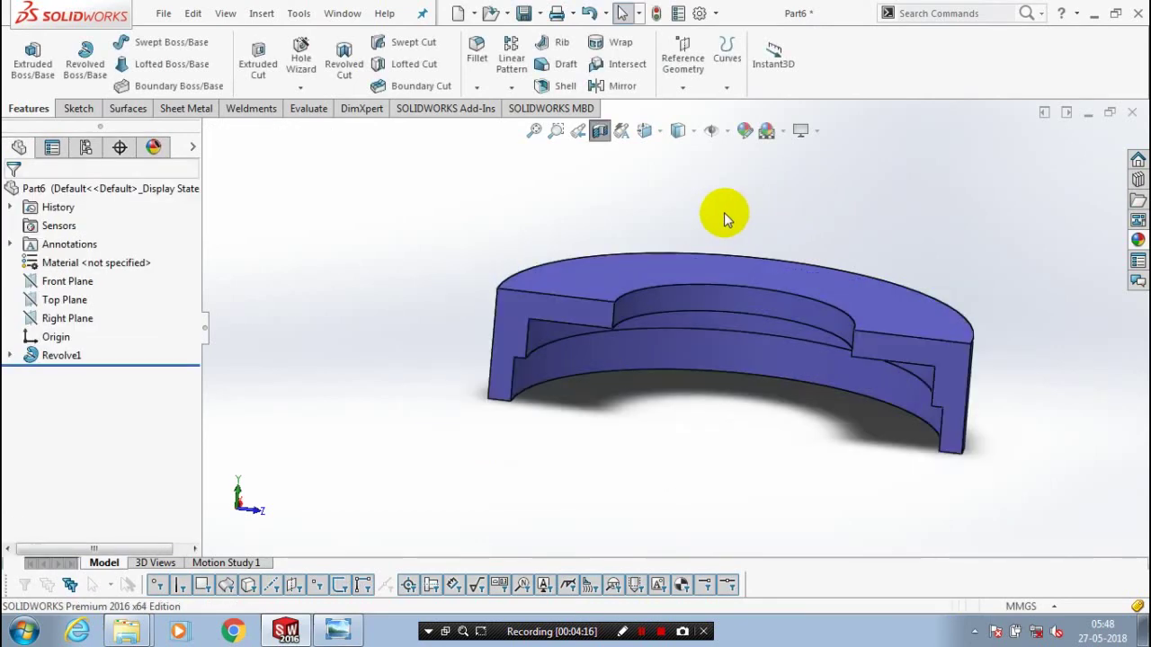
left_click(598, 130)
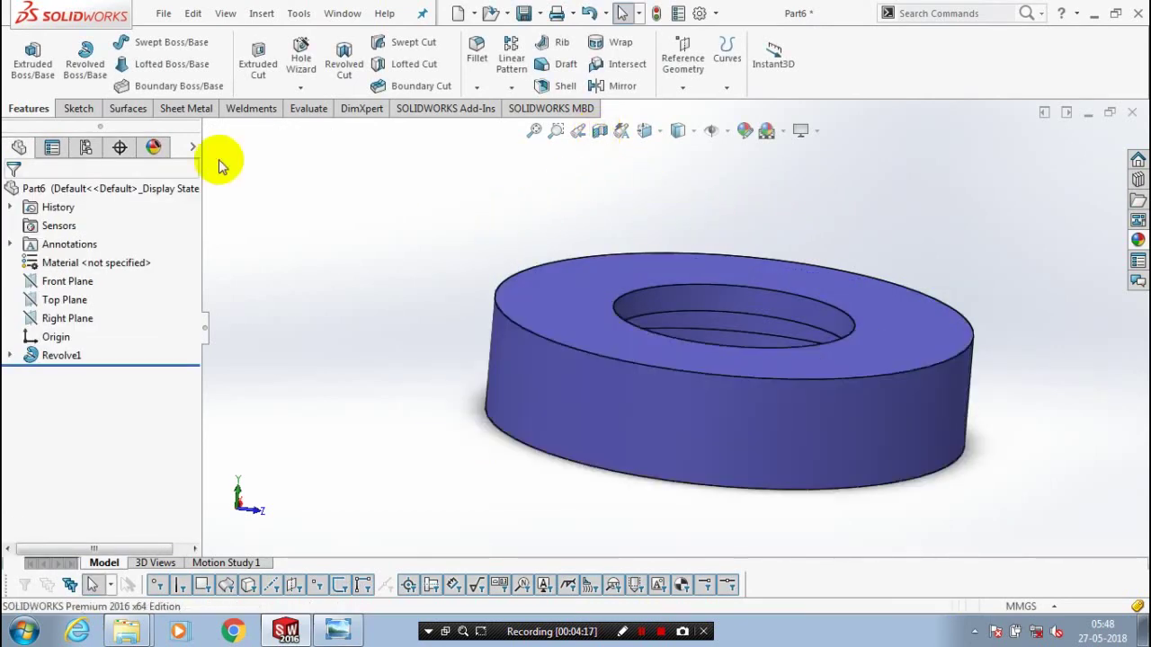
key("alt+f")
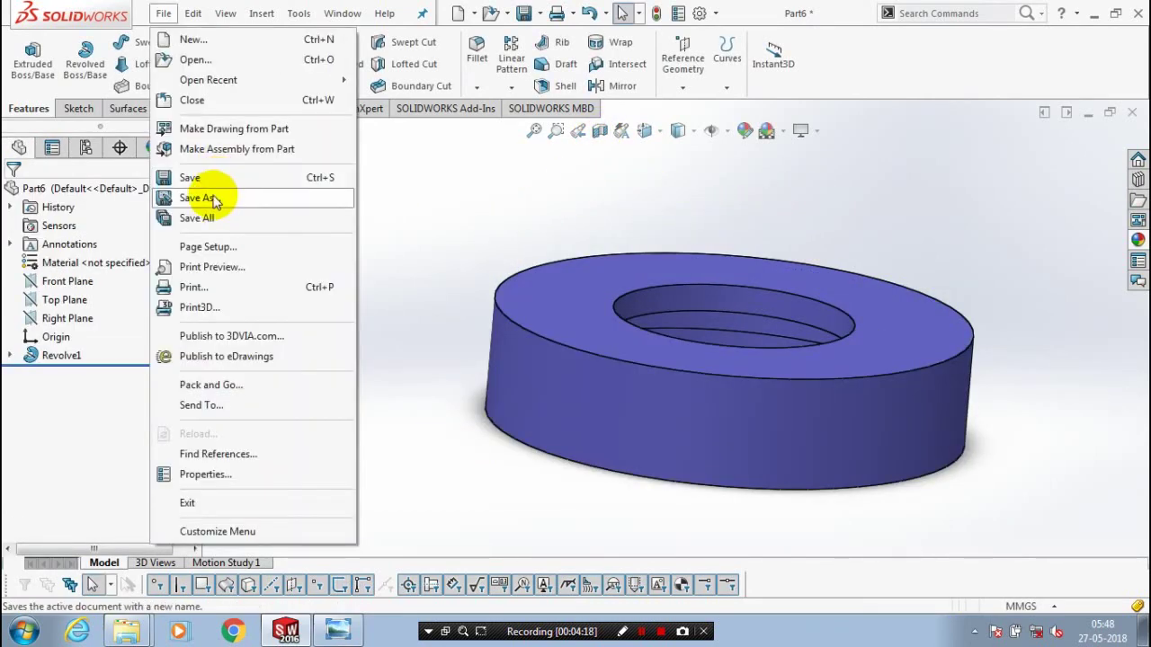
left_click(207, 194)
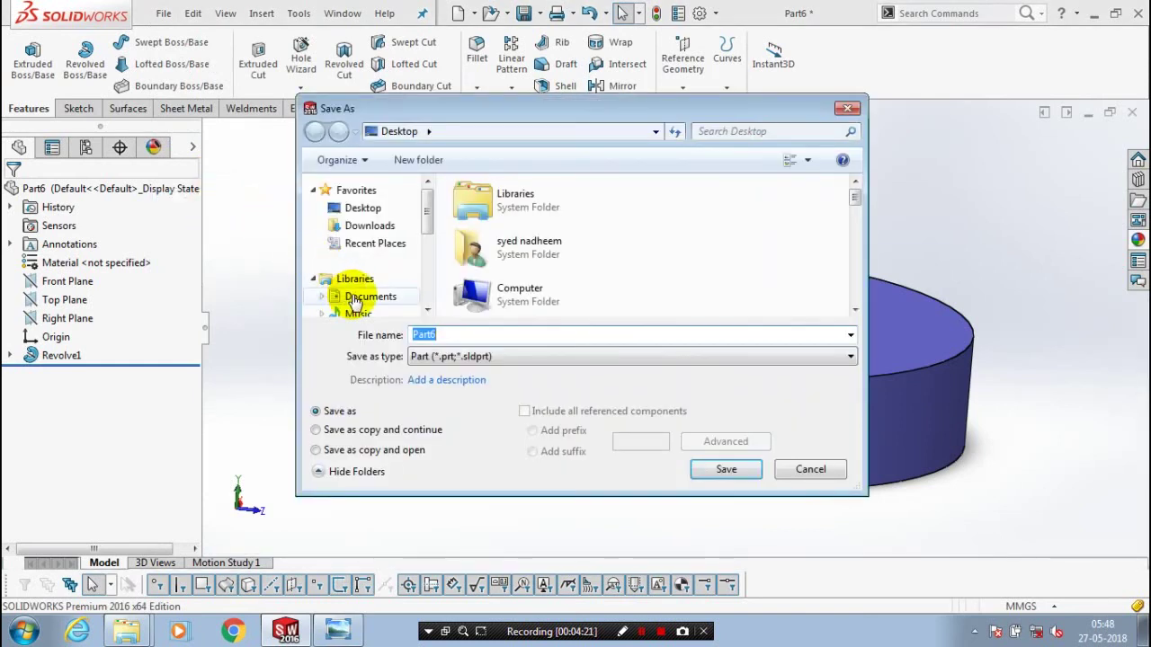
type("dut")
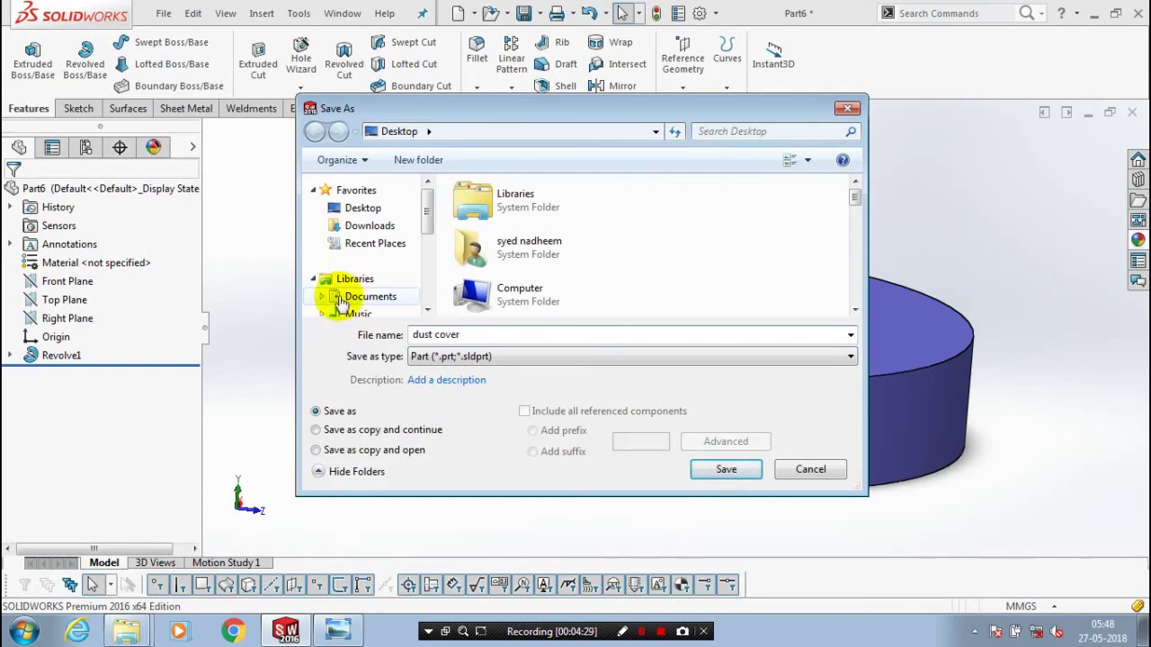
left_click(726, 470)
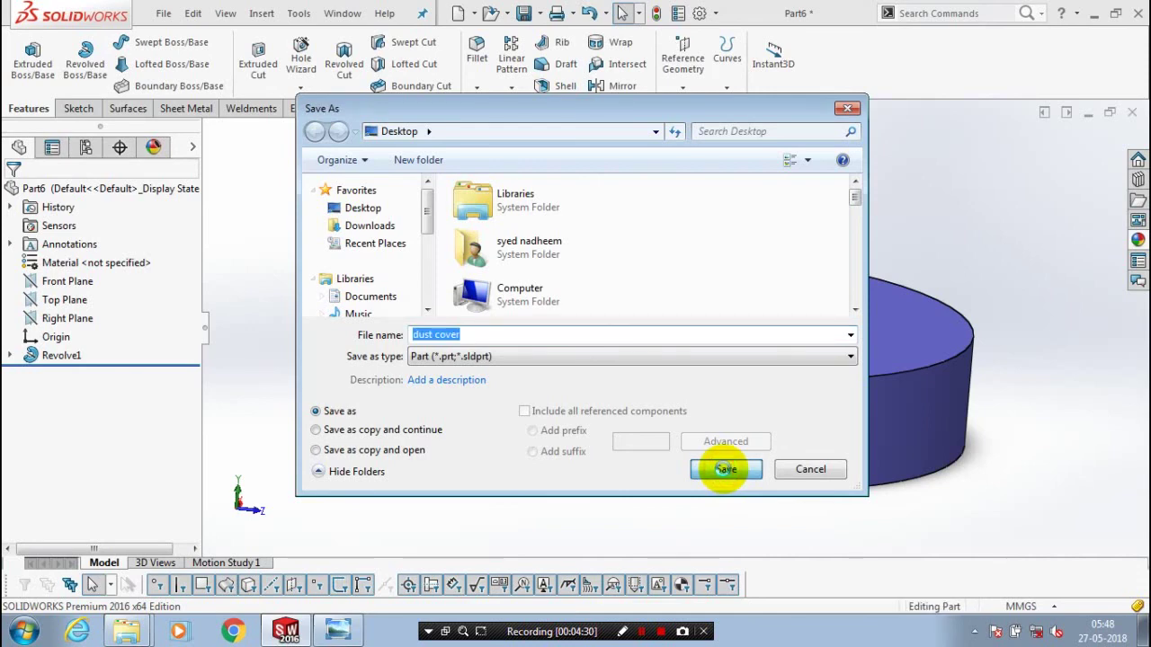